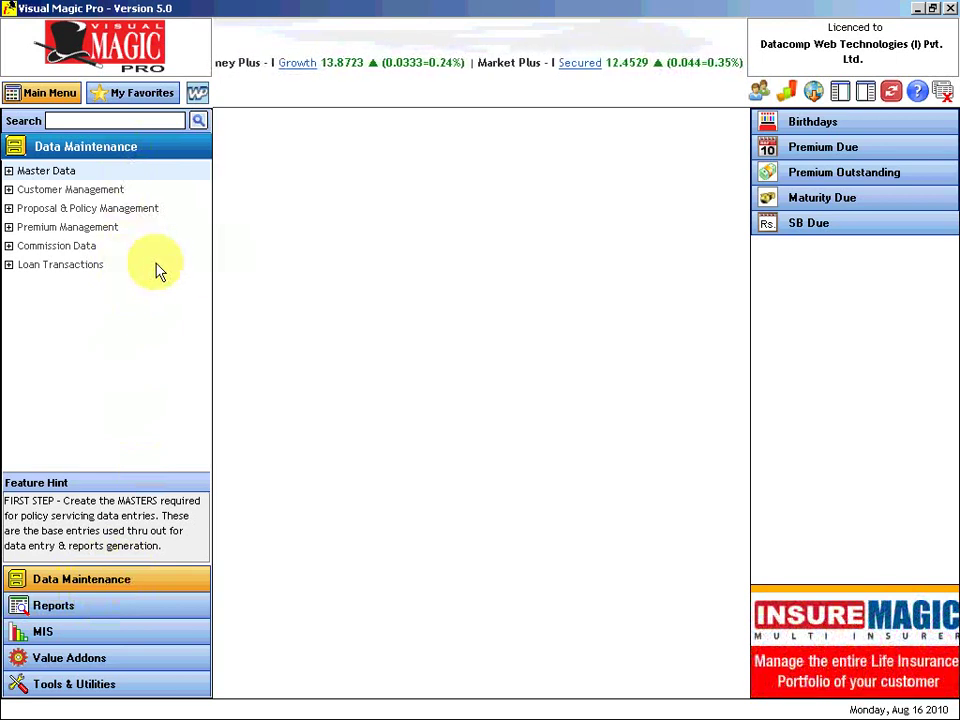
Expand Proposal & Policy Management in the Data Maintenance tree.
left_click(18, 209)
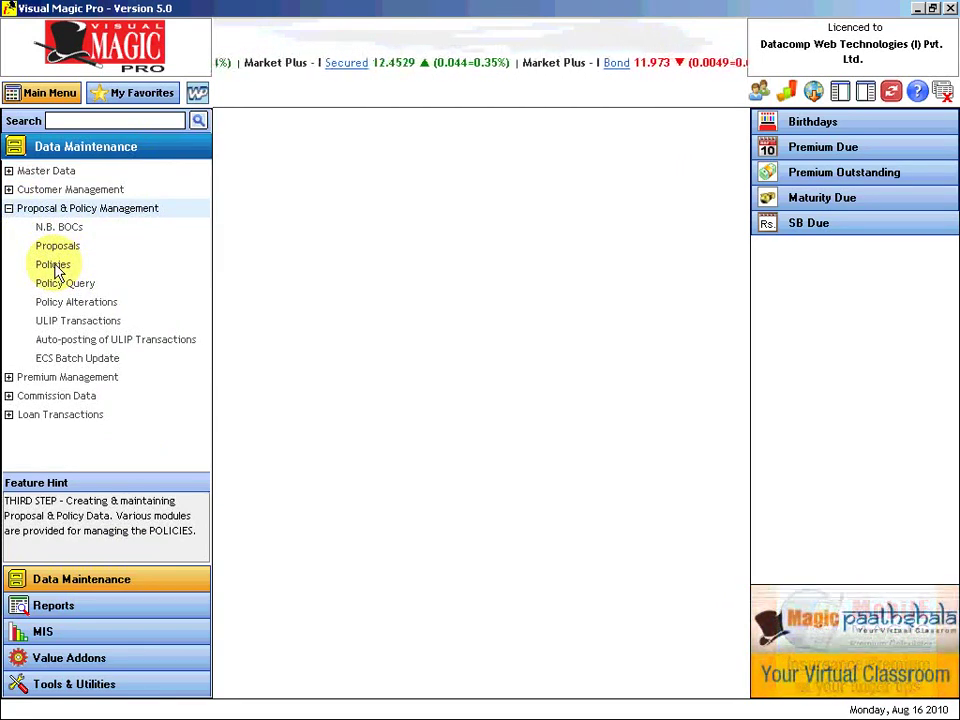
left_click(55, 266)
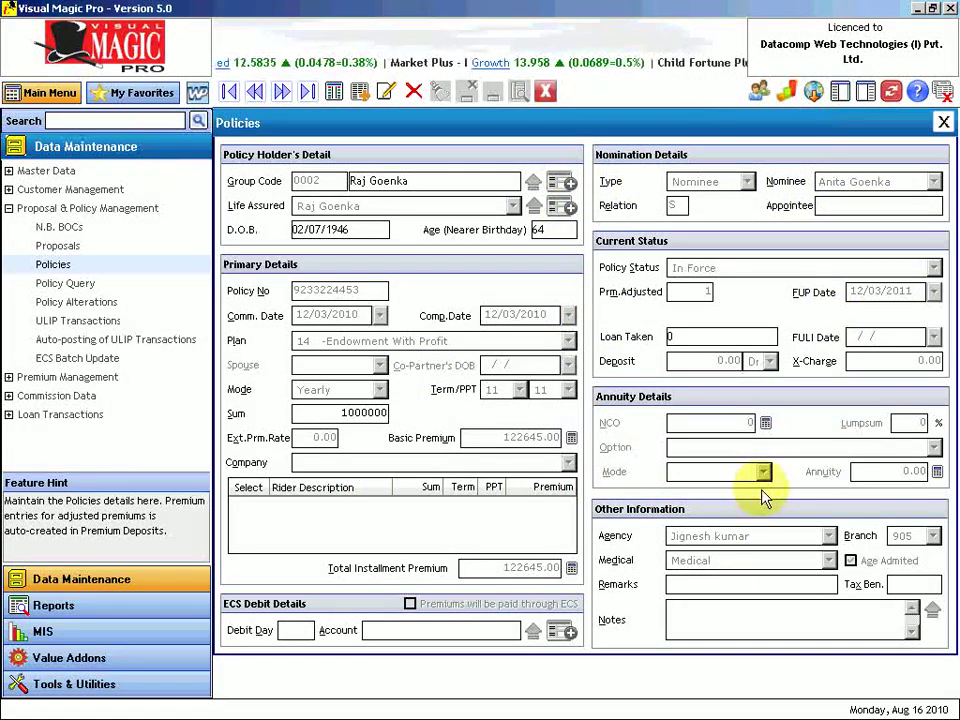
left_click(944, 122)
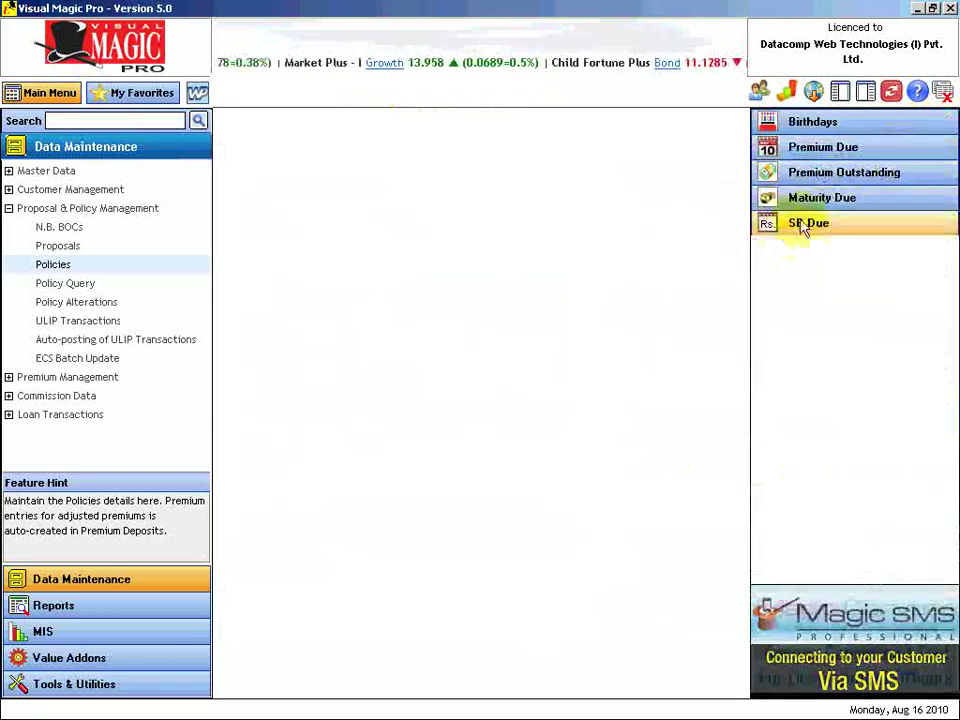
Open the Policies form and step back five policy records.
left_click(58, 268)
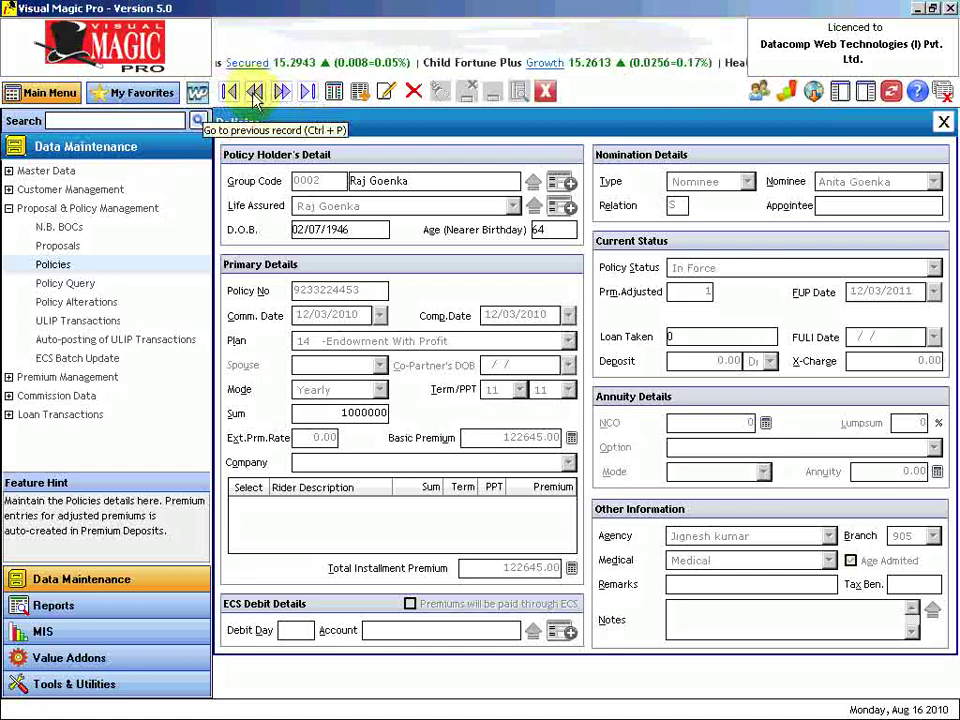
left_click(255, 92)
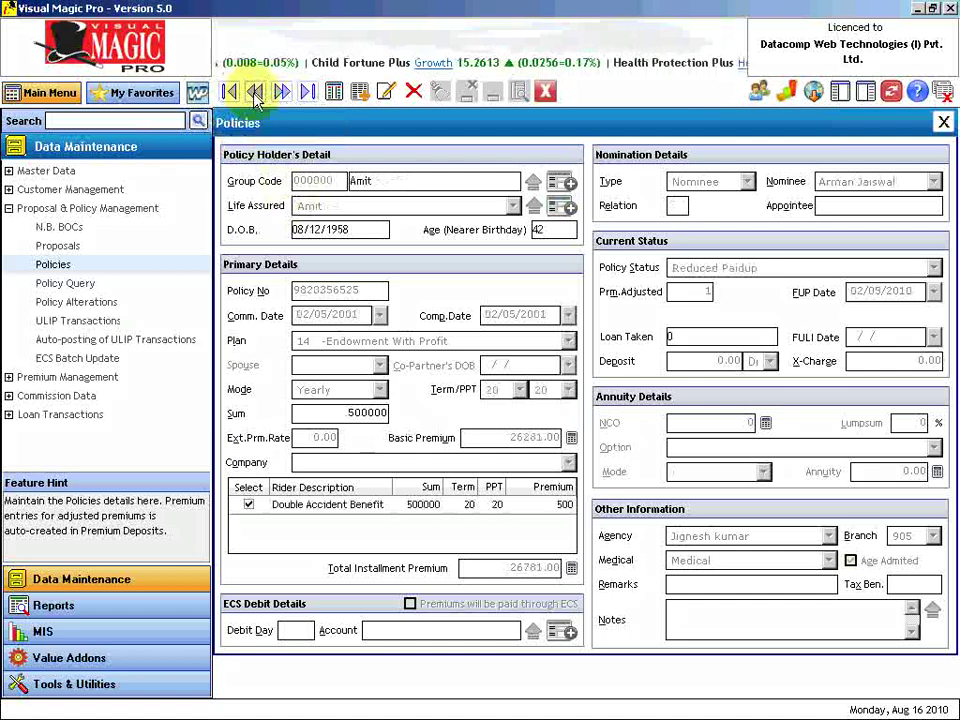
left_click(255, 92)
left_click(255, 92)
left_click(255, 92)
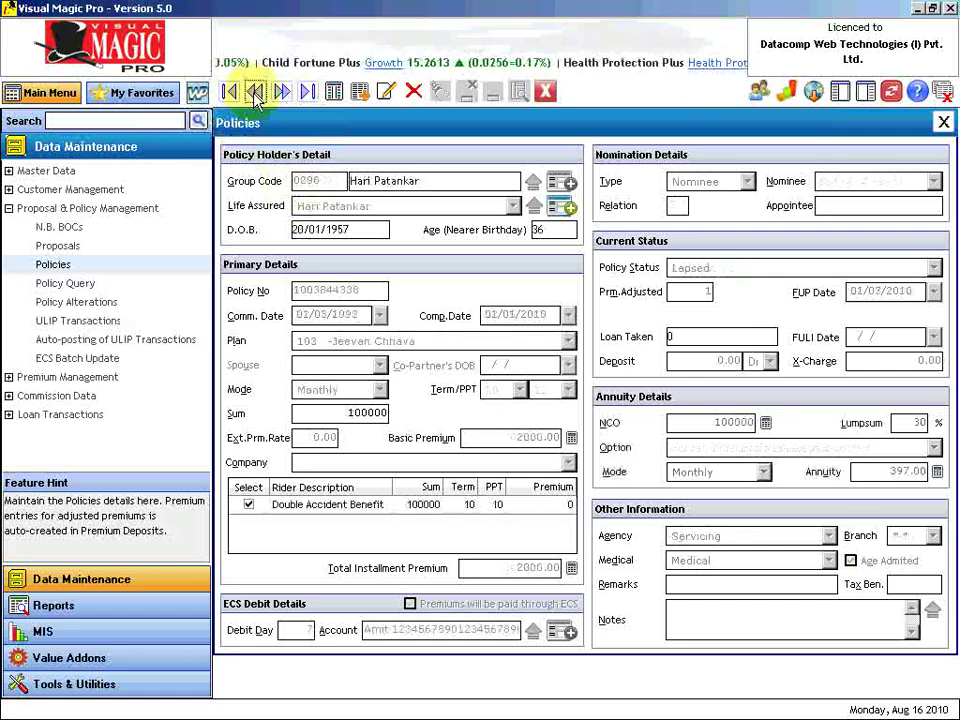
left_click(255, 92)
Step forward six records, then jump to the first and then the last policy.
left_click(281, 91)
left_click(281, 91)
left_click(281, 91)
left_click(281, 91)
left_click(281, 92)
left_click(281, 92)
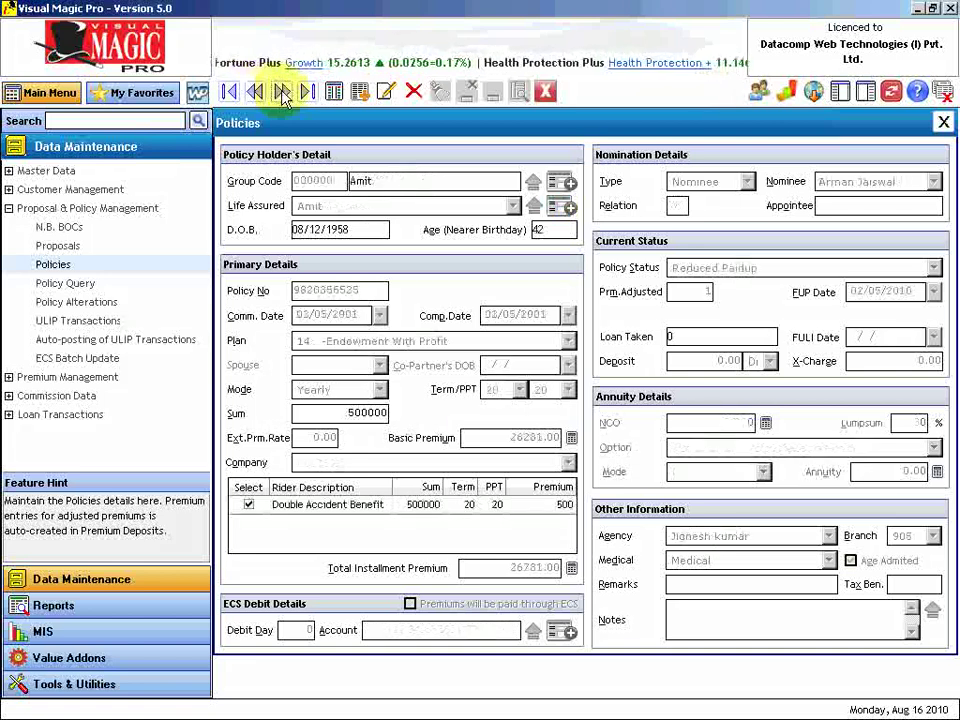
left_click(229, 92)
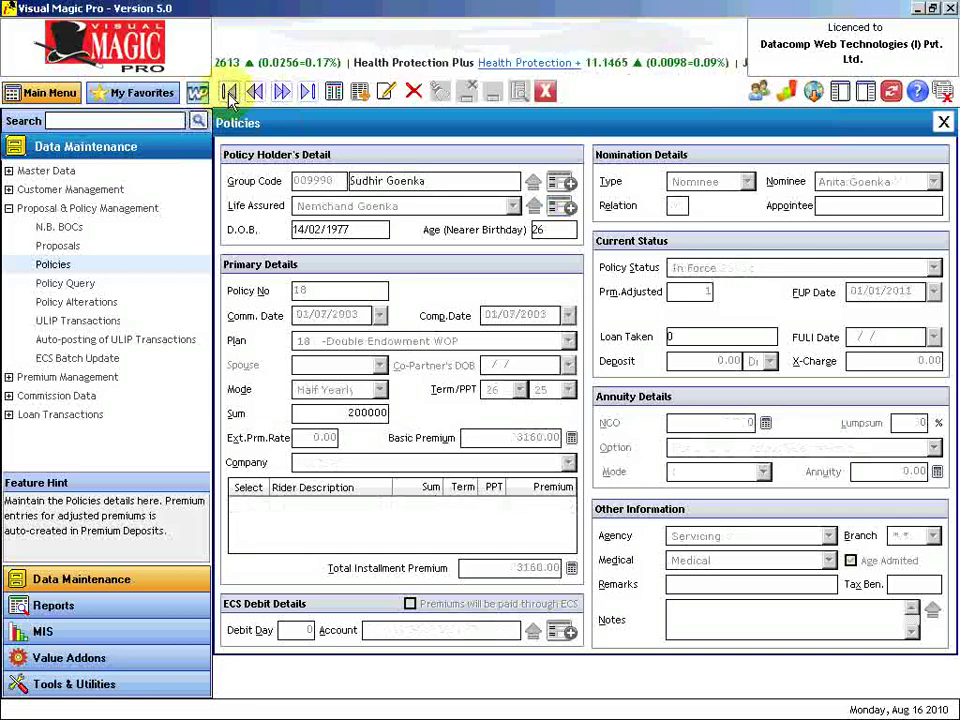
left_click(307, 92)
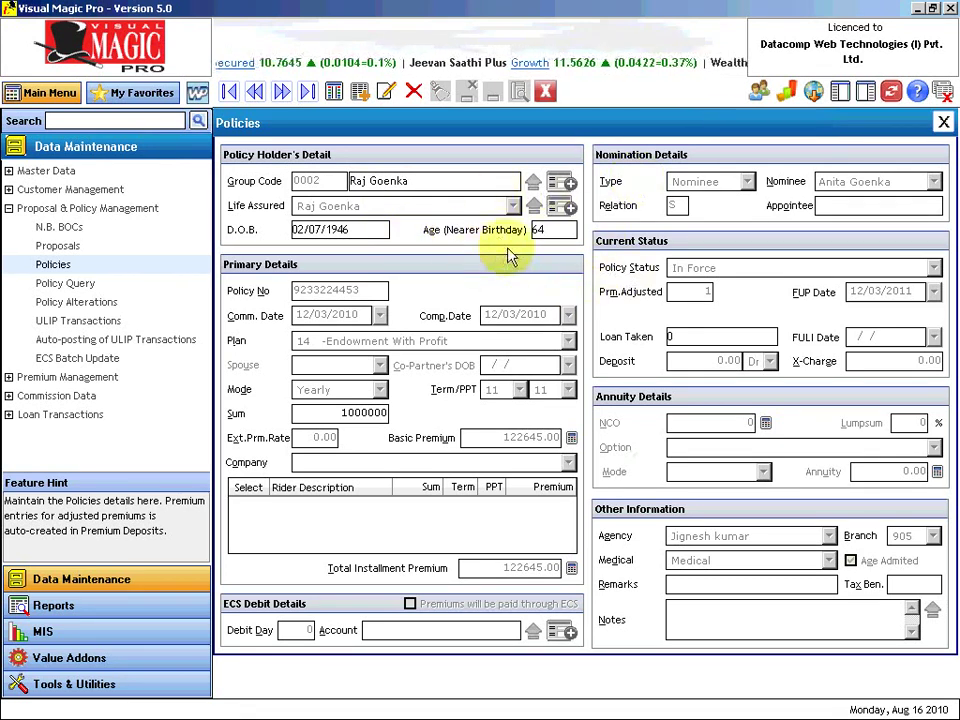
Add a new policy record and clear every field of the form.
left_click(361, 91)
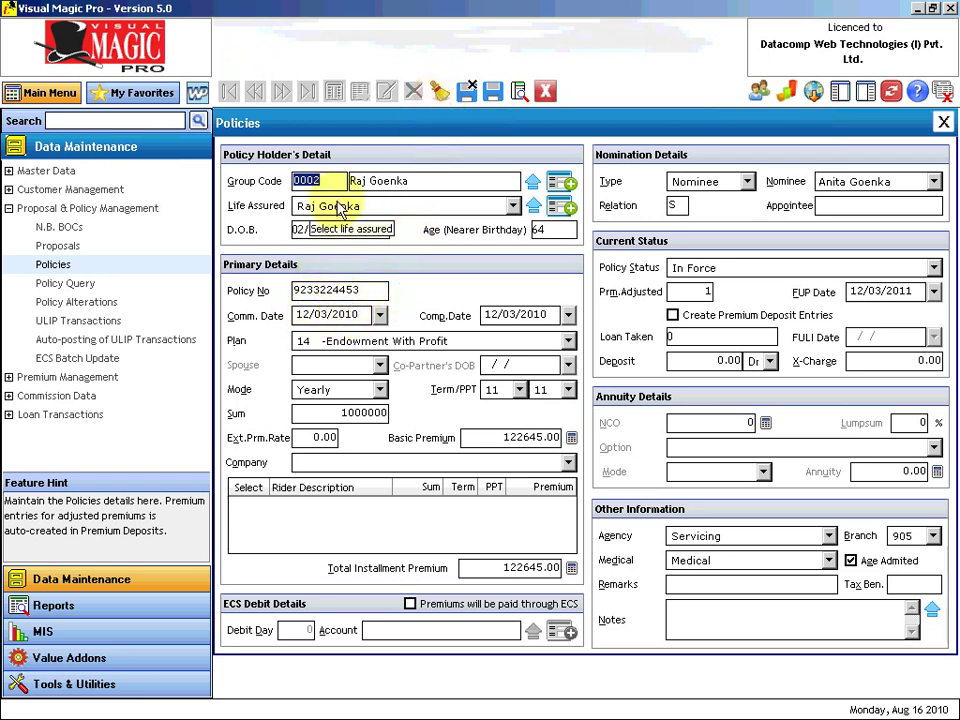
left_click(440, 93)
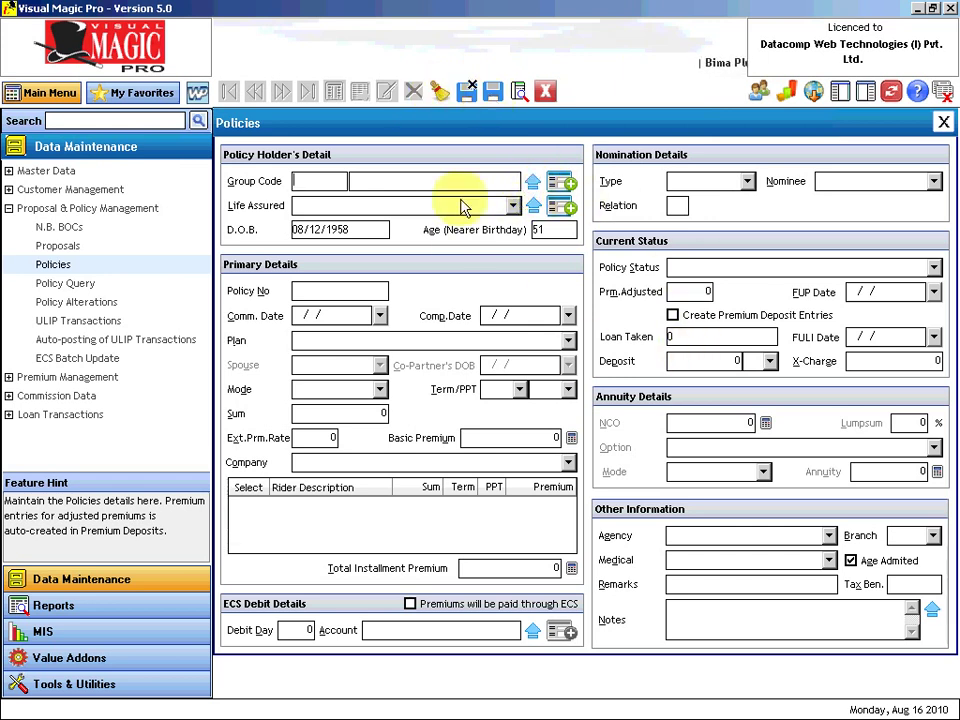
Choose group 0007 and the life assured member, then enter the policy number and commencement date.
left_click(534, 182)
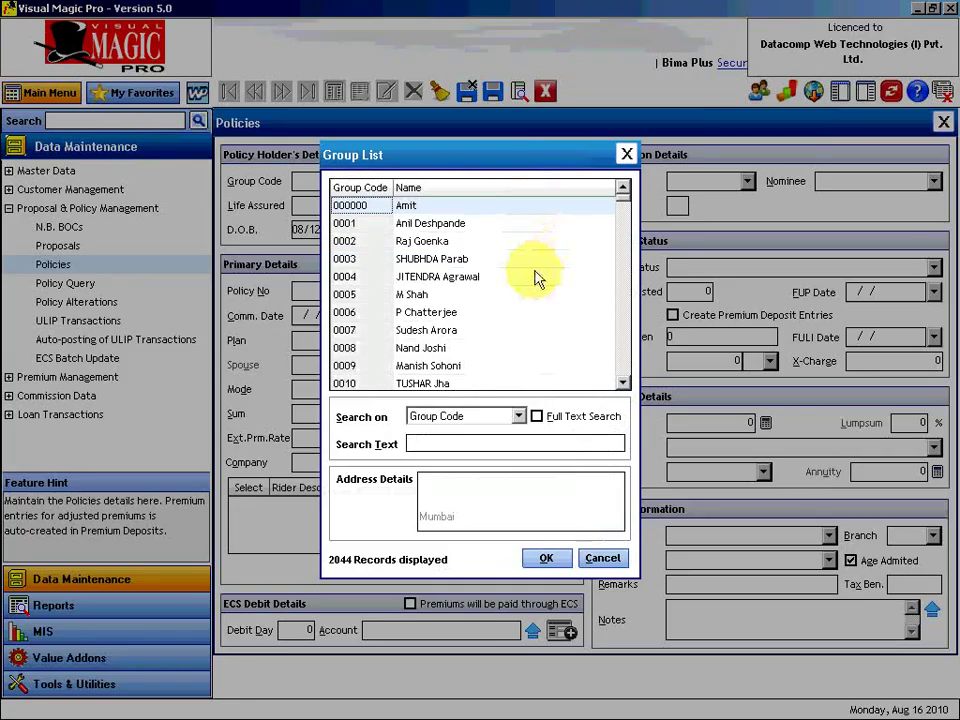
double_click(413, 332)
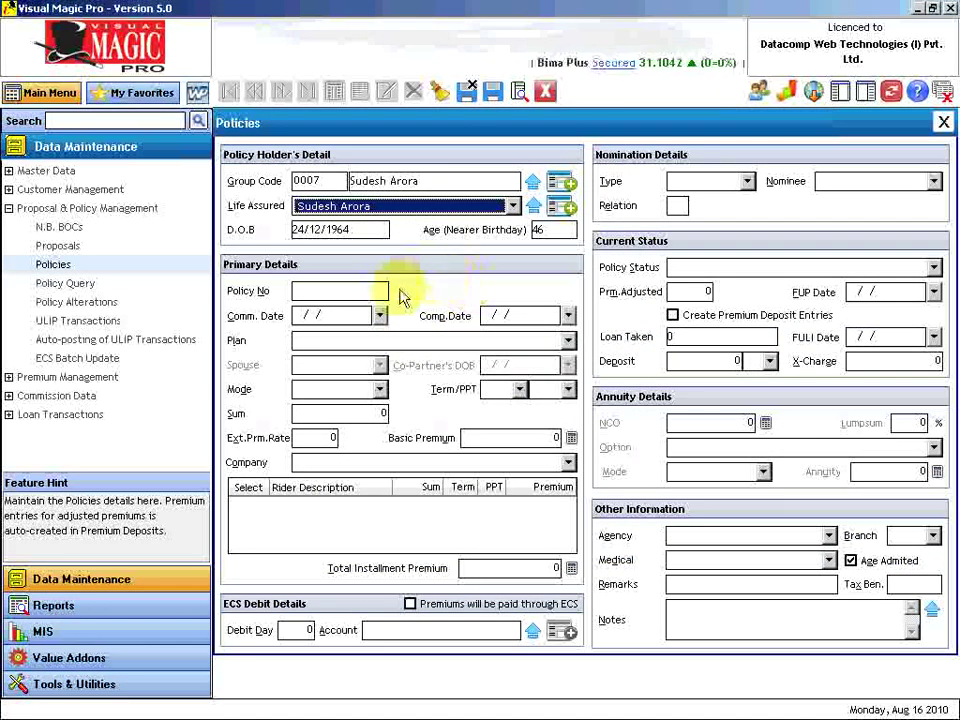
left_click(510, 205)
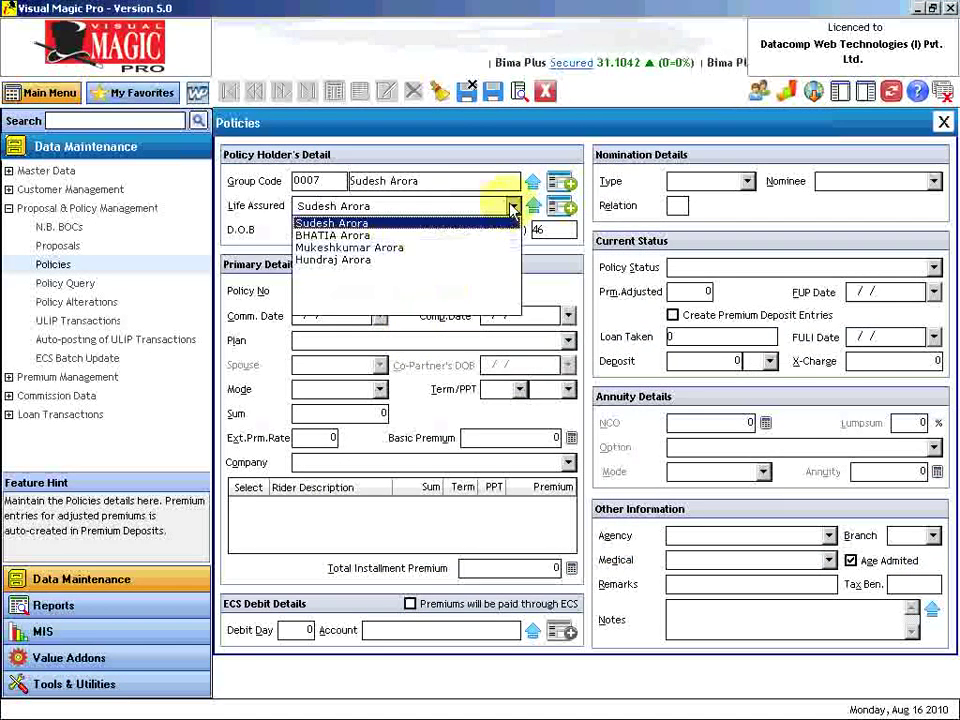
left_click(375, 249)
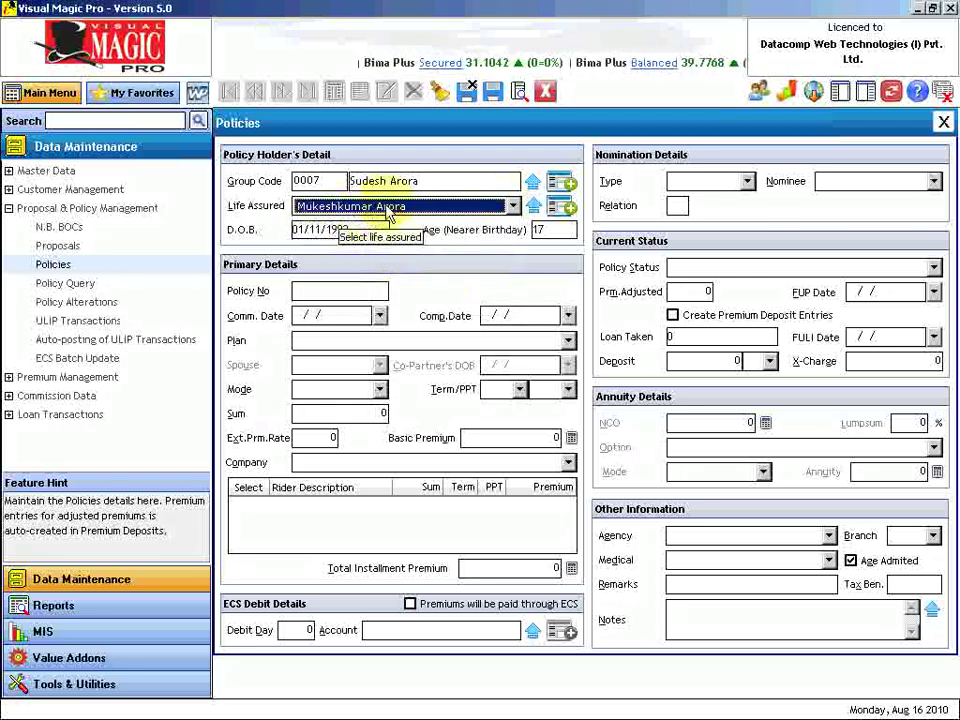
left_click(318, 296)
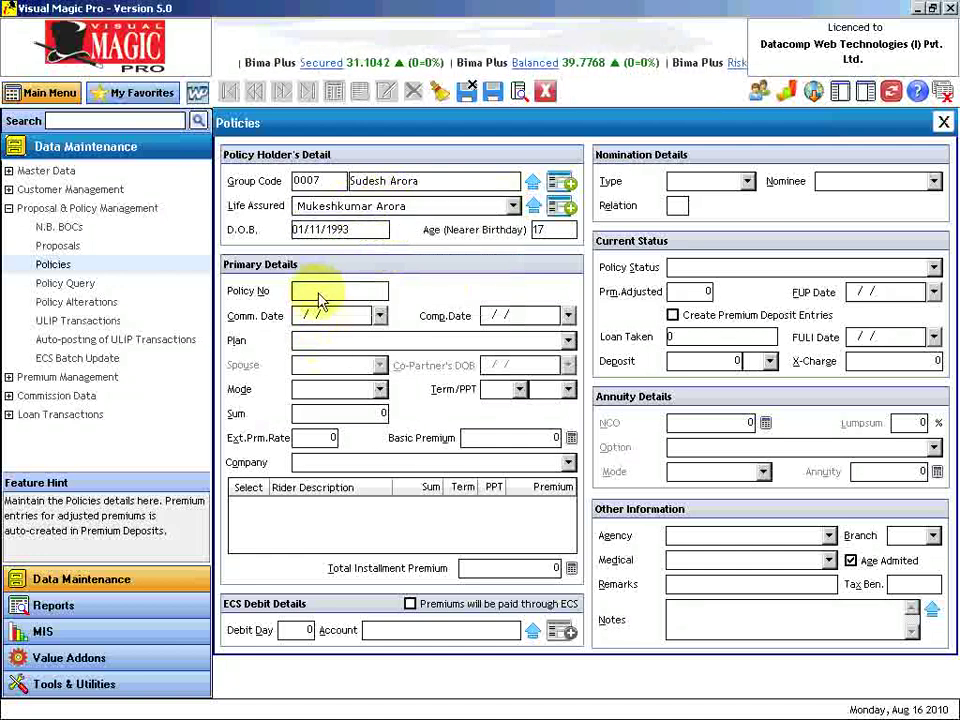
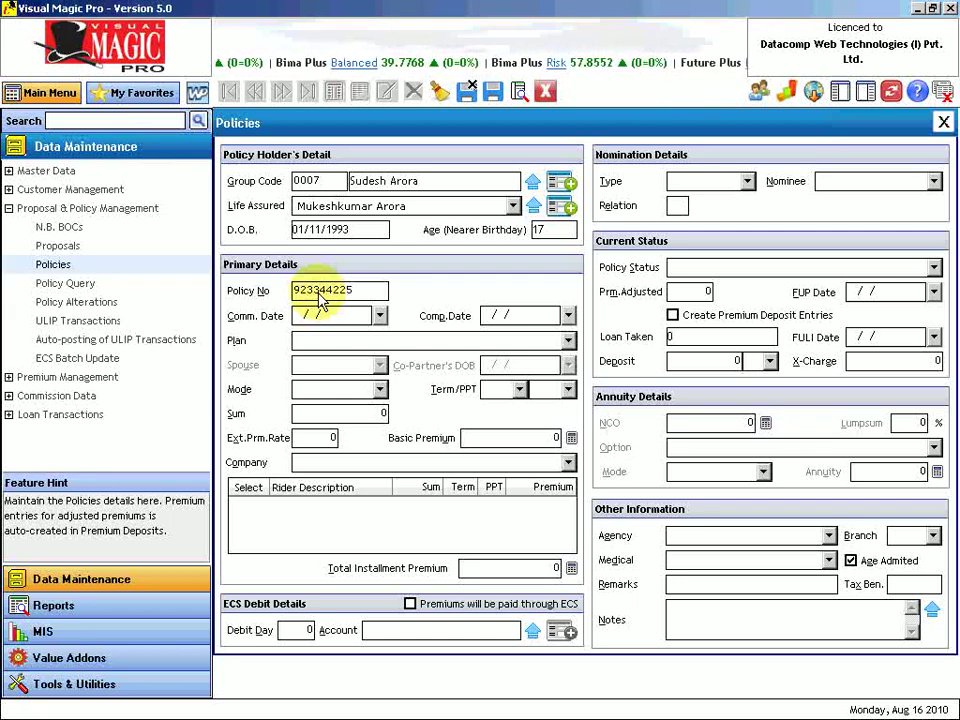
key("Tab")
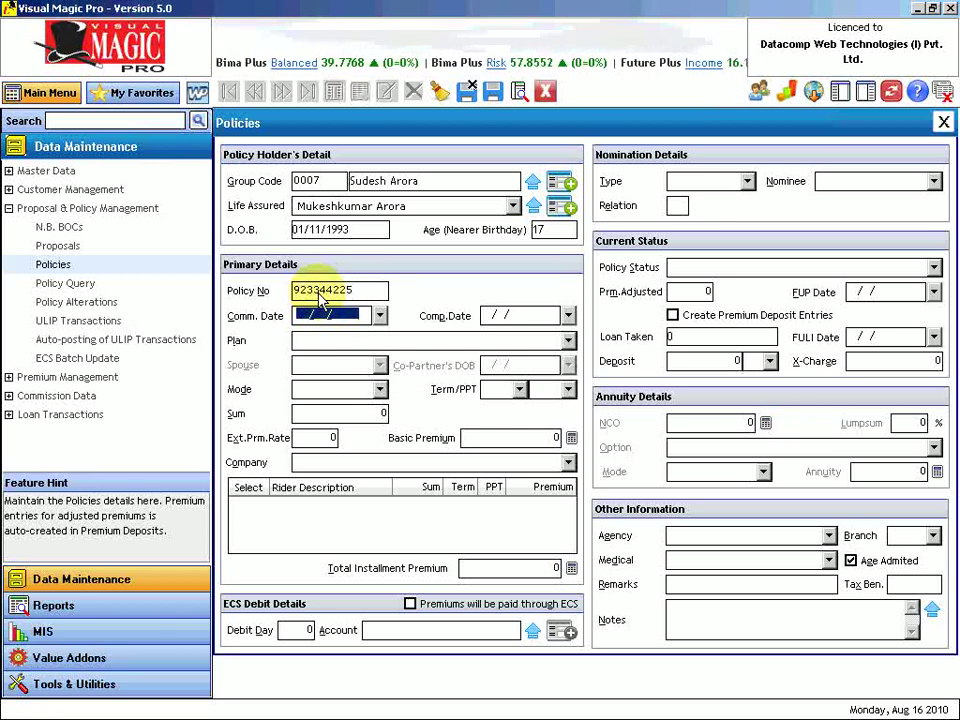
type("12/03/2010")
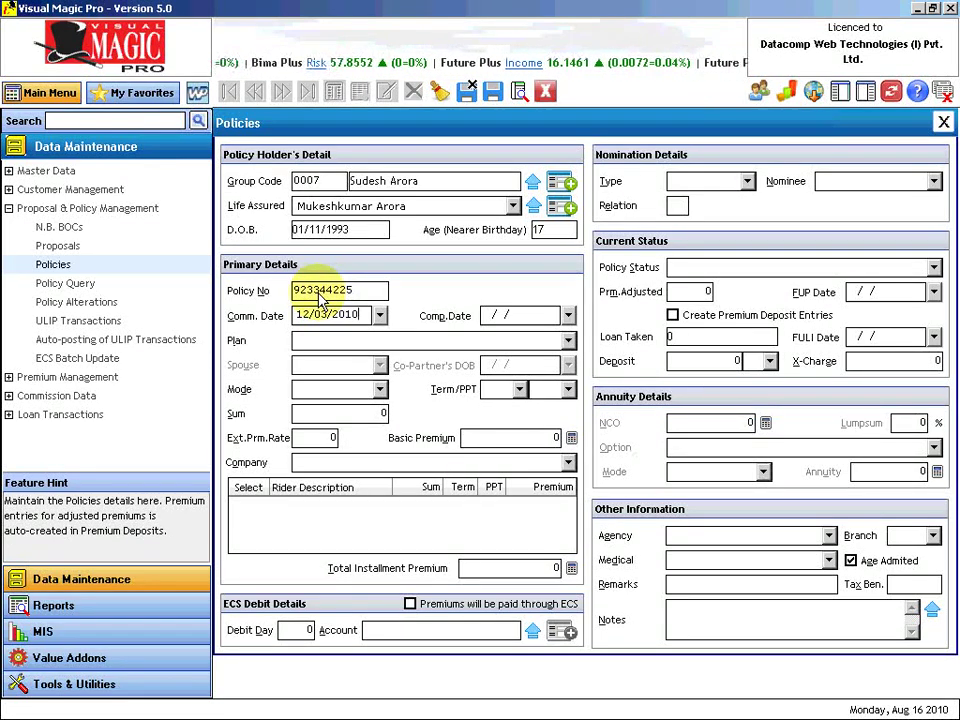
key("Tab")
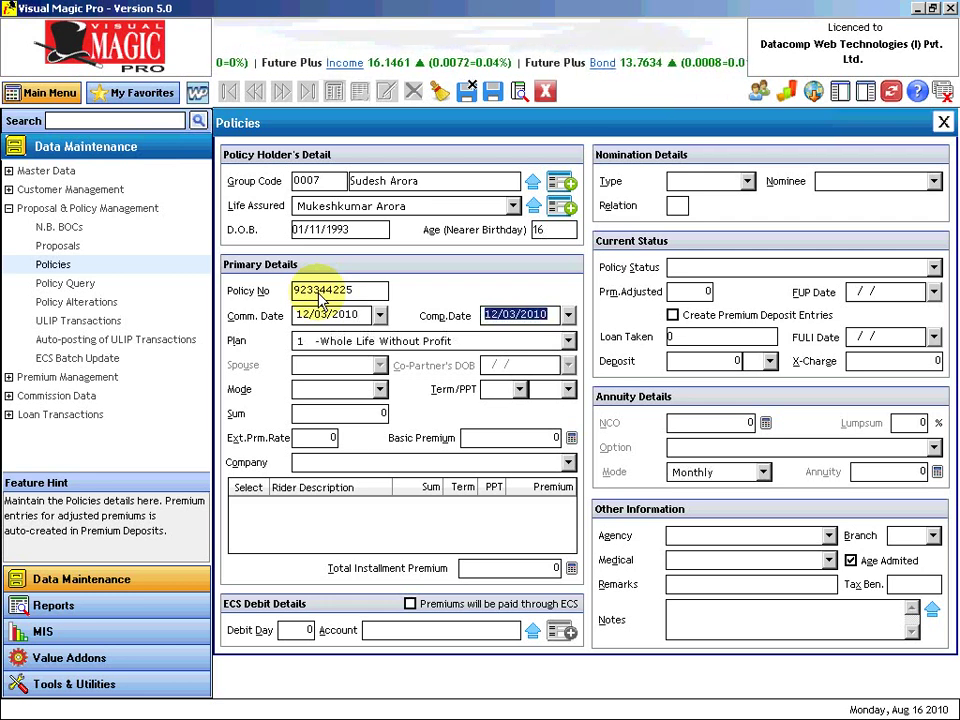
Set plan 178 Jeevan Tarang, yearly mode, 20-year term and sum 1000000 to calculate premiums.
key("Tab")
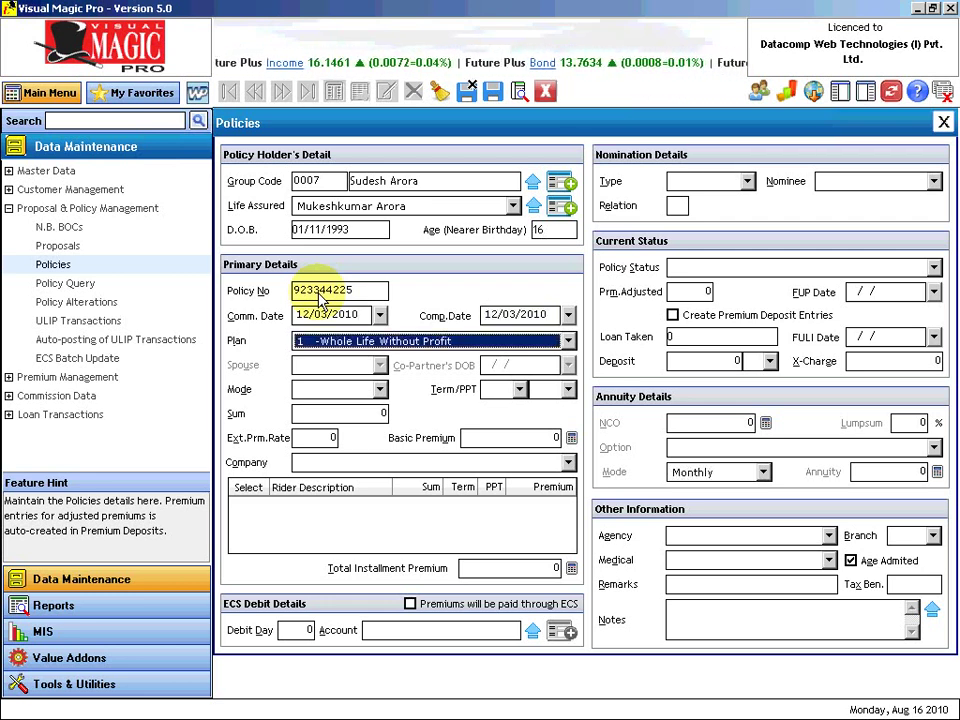
type("178  -Jeevan Tarang")
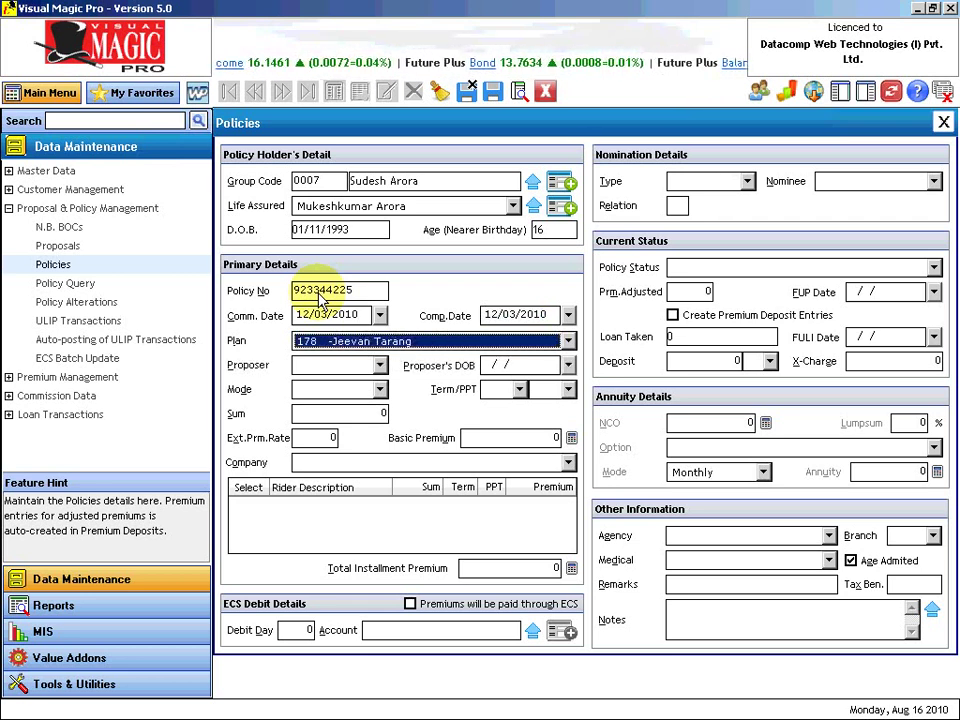
key("Tab")
key("Tab")
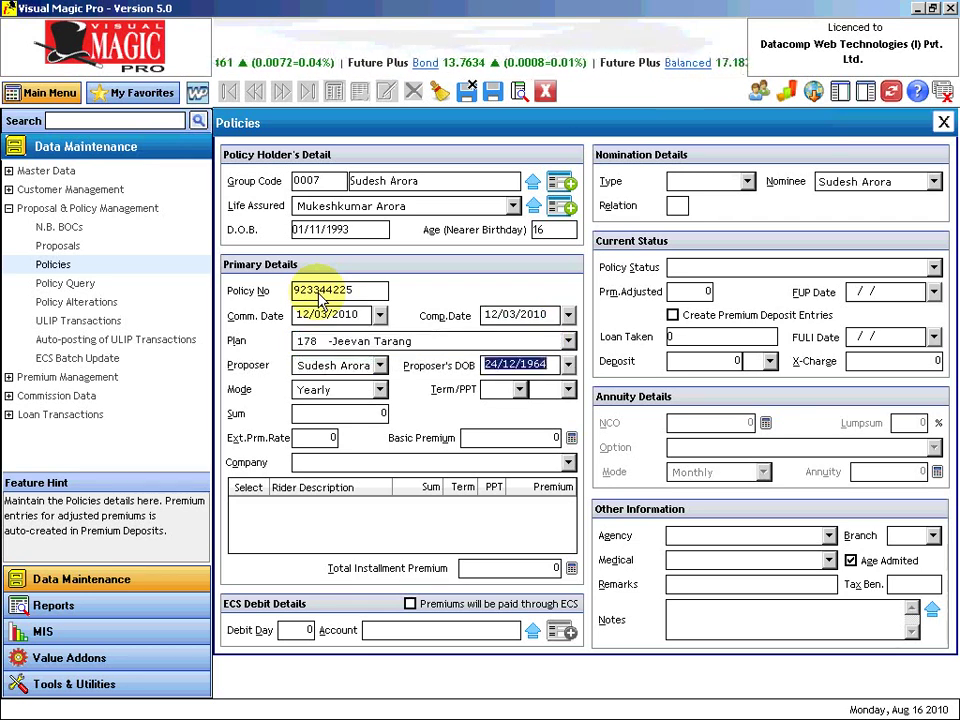
key("Tab")
key("Tab")
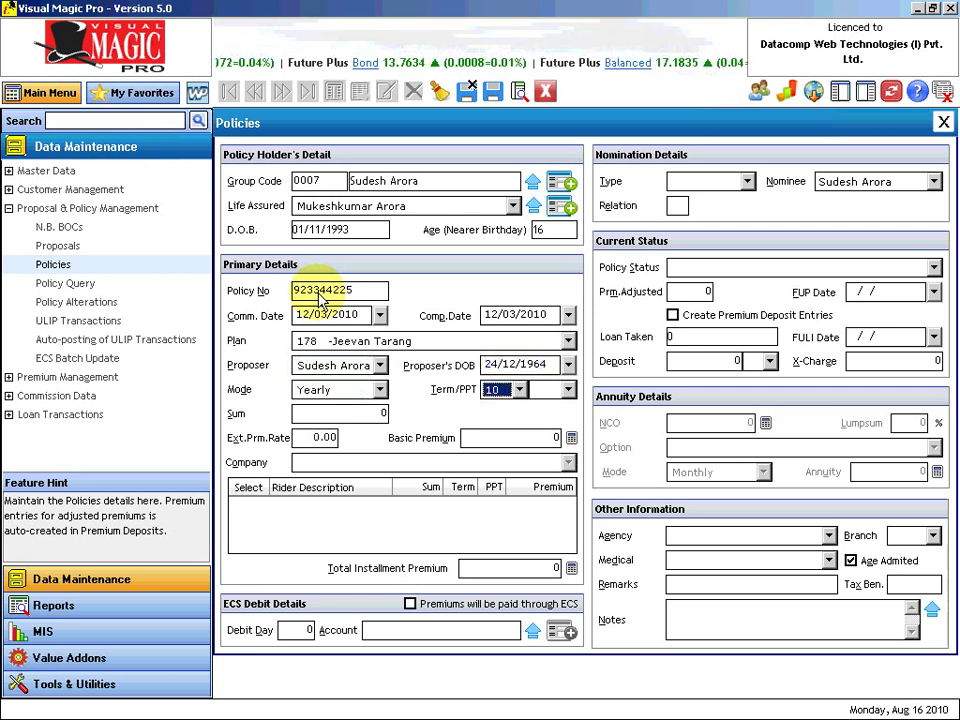
key("Tab")
type("20")
key("Tab")
type("100000")
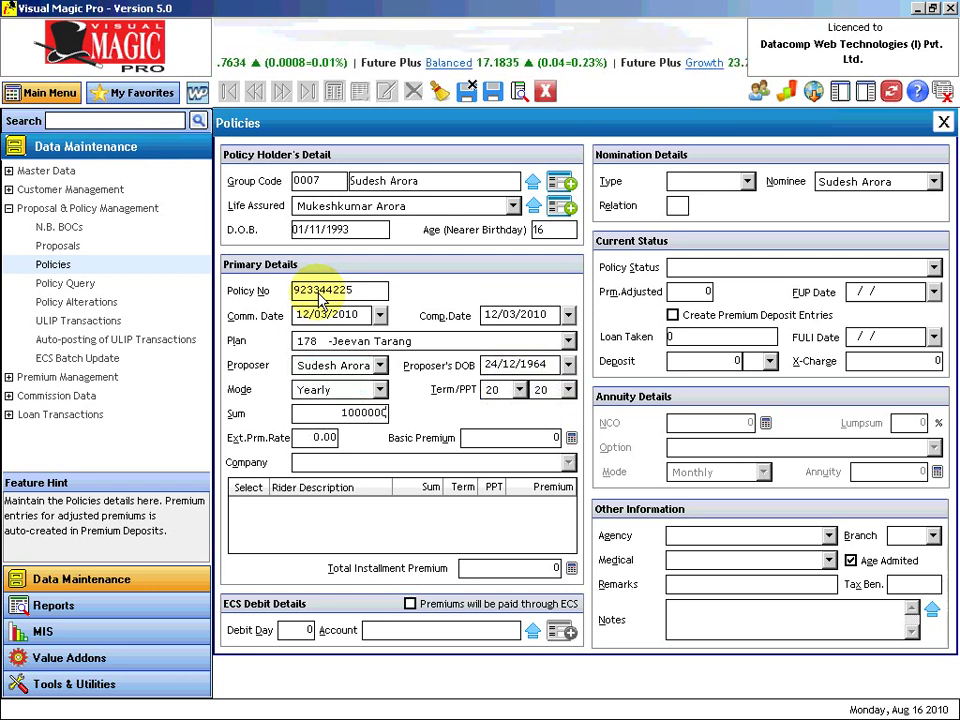
key("Tab")
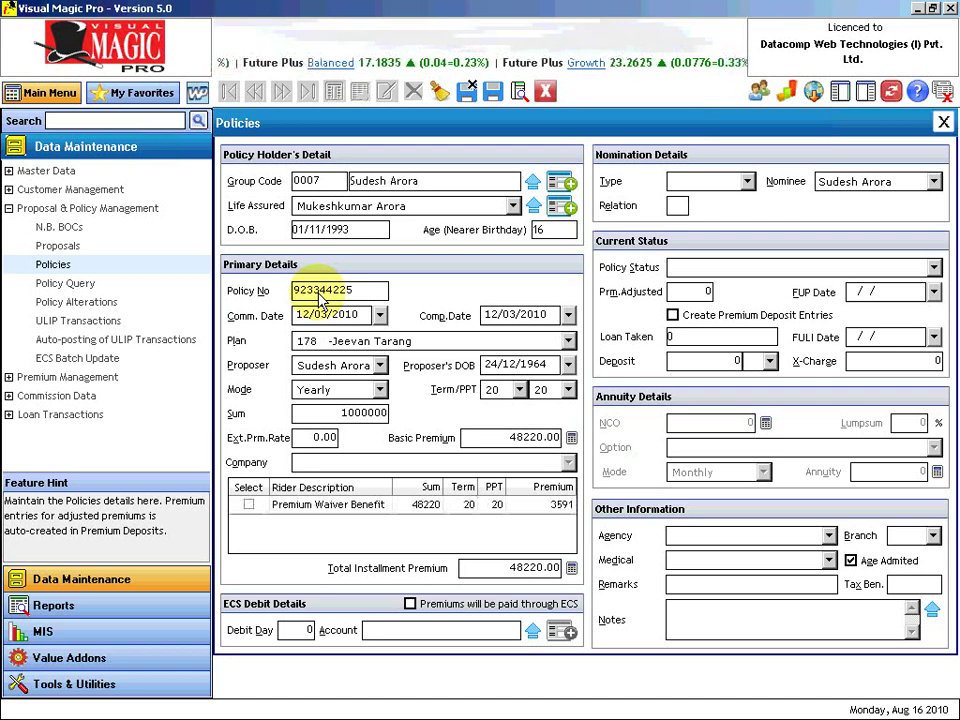
Set nomination Nominee, status In Force, 1 premium adjusted, an agent, branch 905 and Medical.
left_click(713, 184)
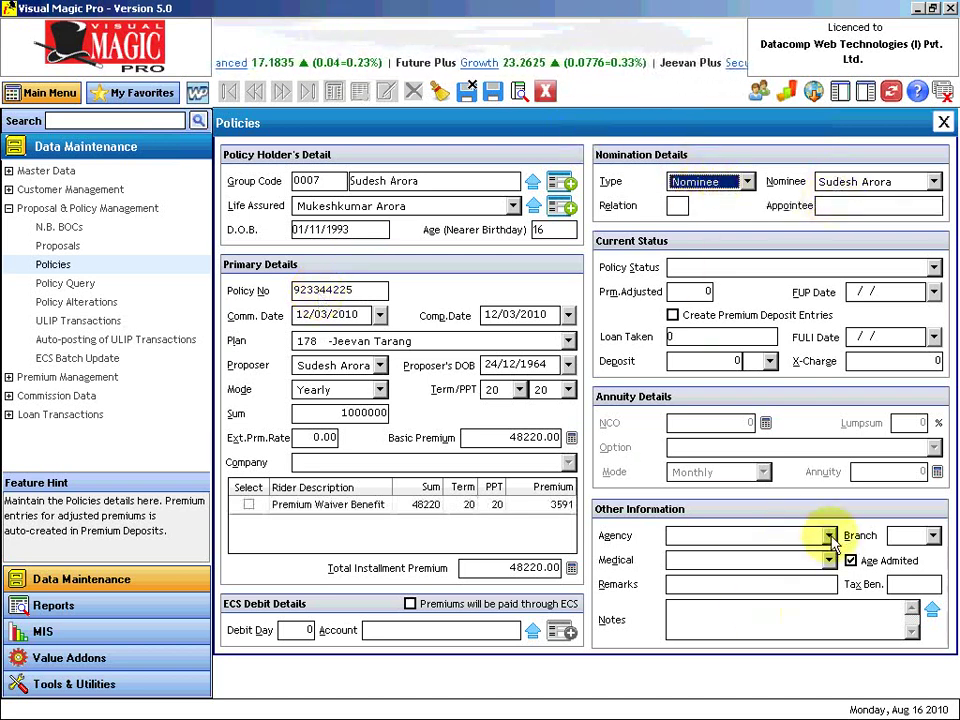
left_click(700, 268)
left_click(695, 282)
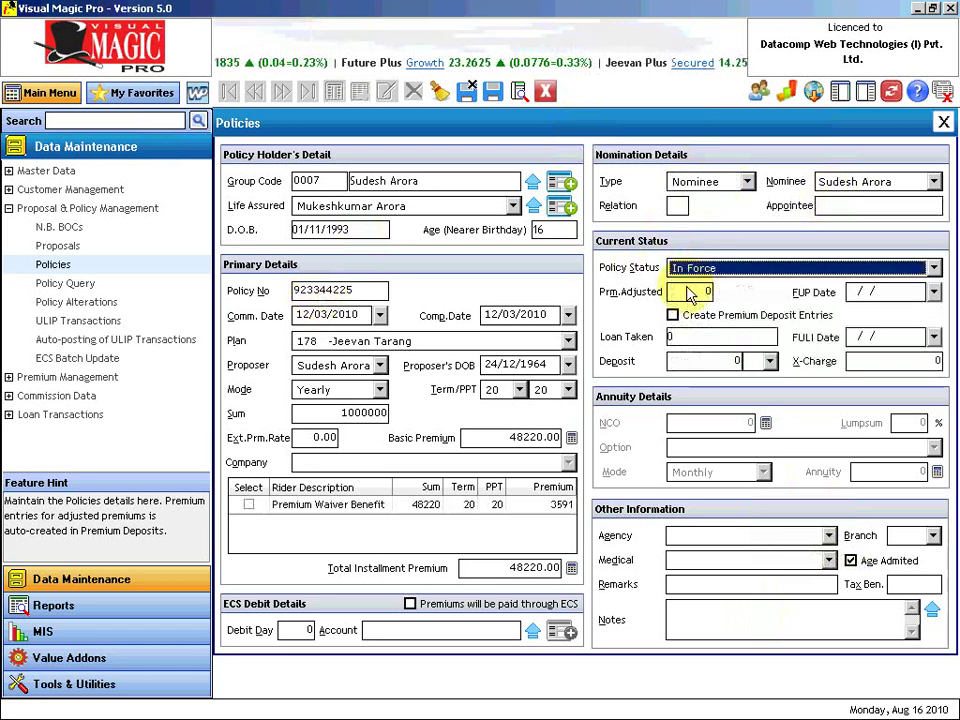
left_click(704, 293)
type("1")
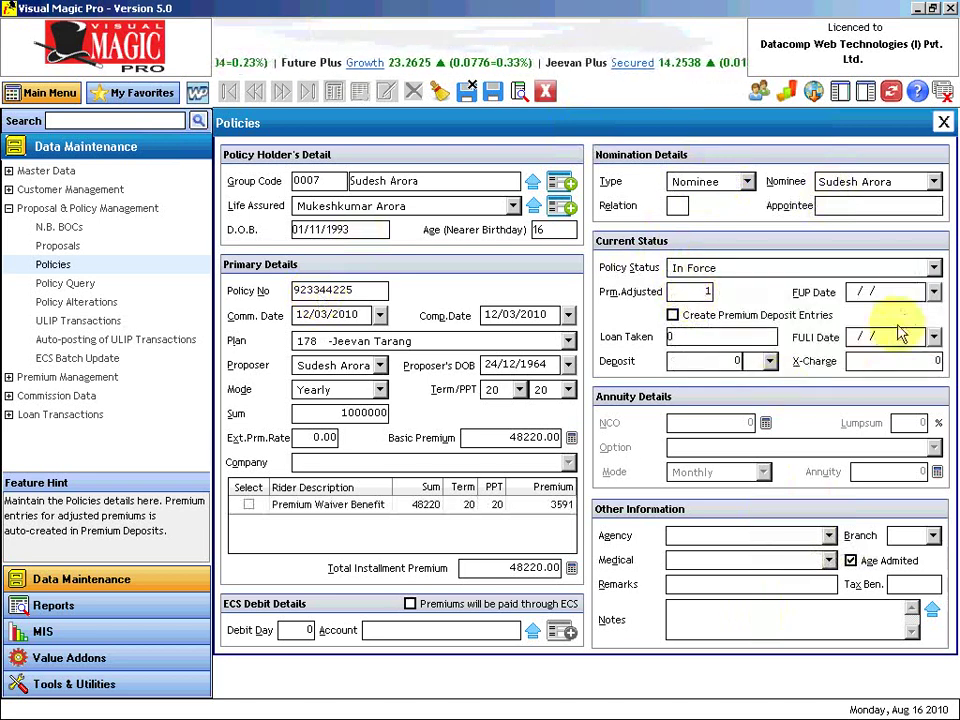
key("Tab")
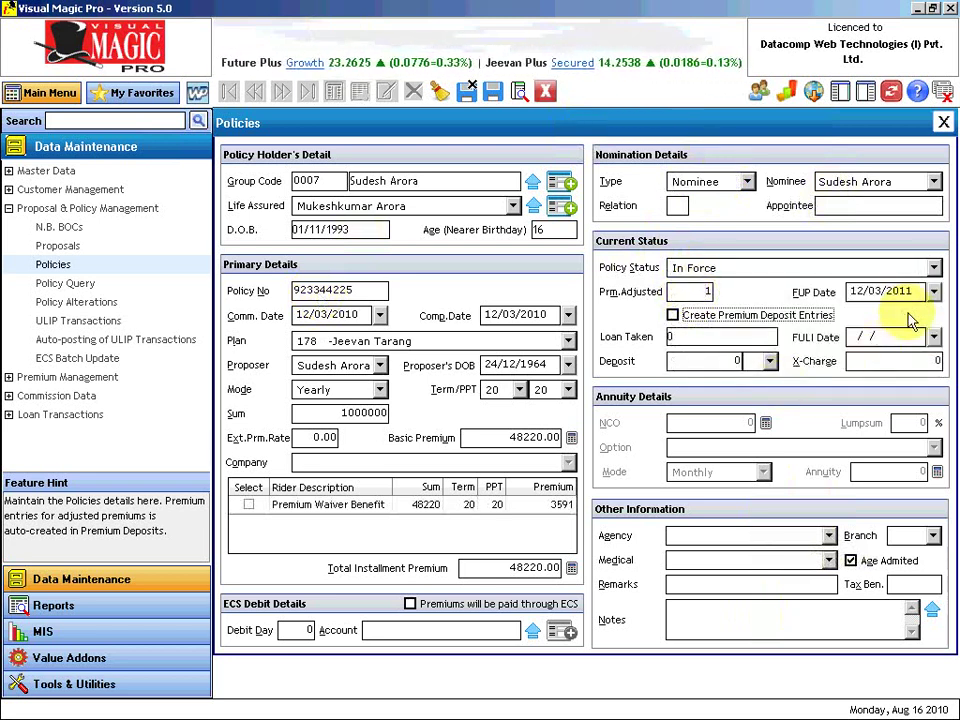
left_click(829, 536)
left_click(815, 554)
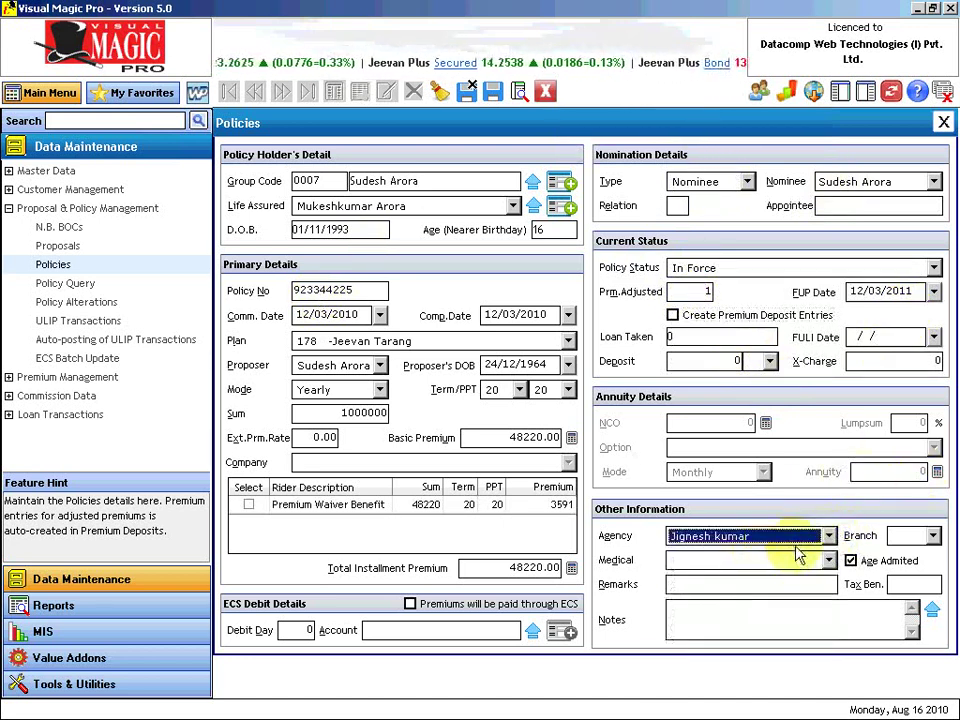
key("Tab")
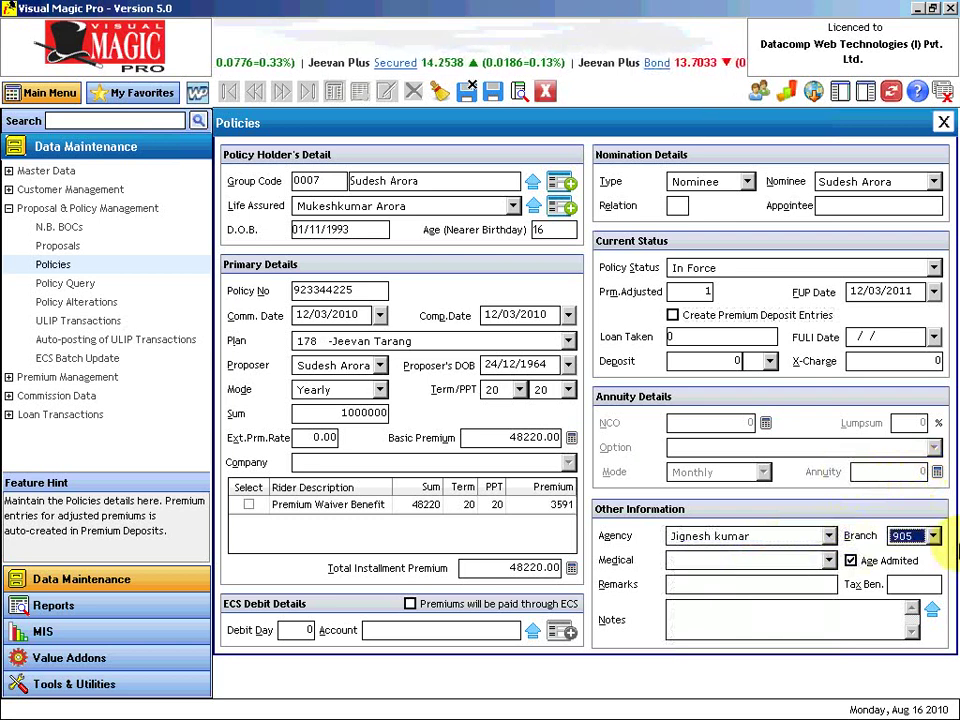
key("Tab")
key("Tab")
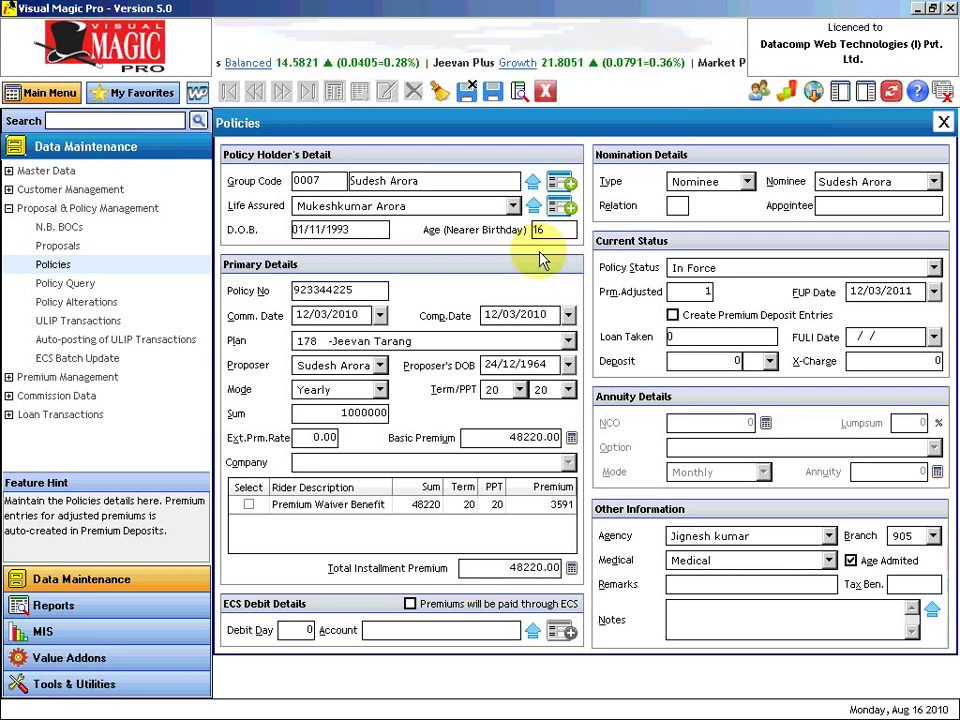
Save the Jeevan Tarang policy with Save & Continue and acknowledge the Record Saved message.
left_click(494, 95)
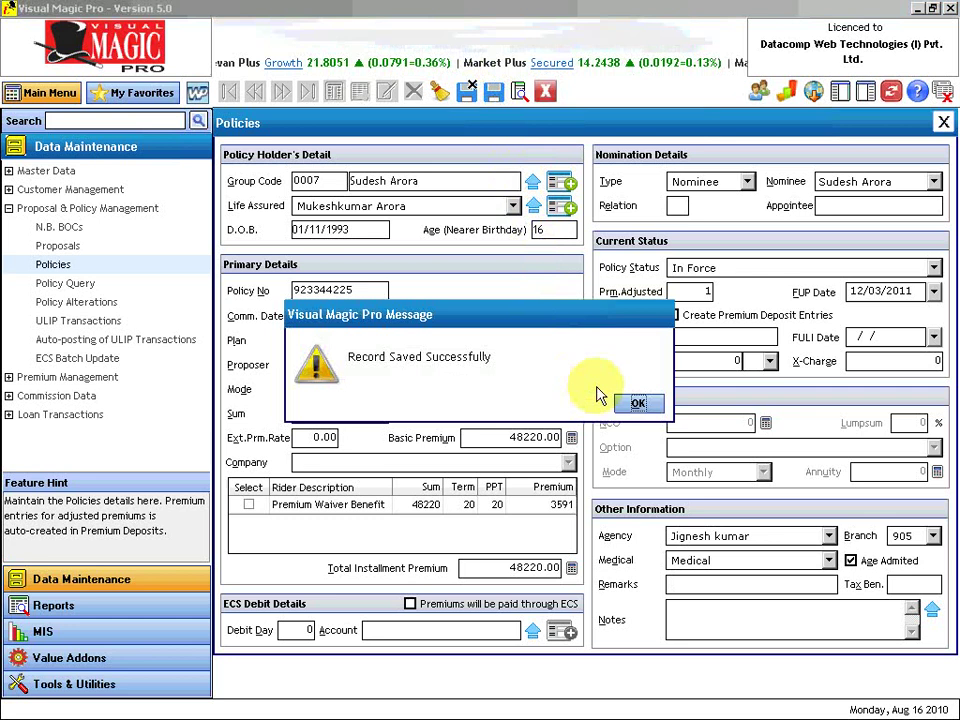
left_click(636, 405)
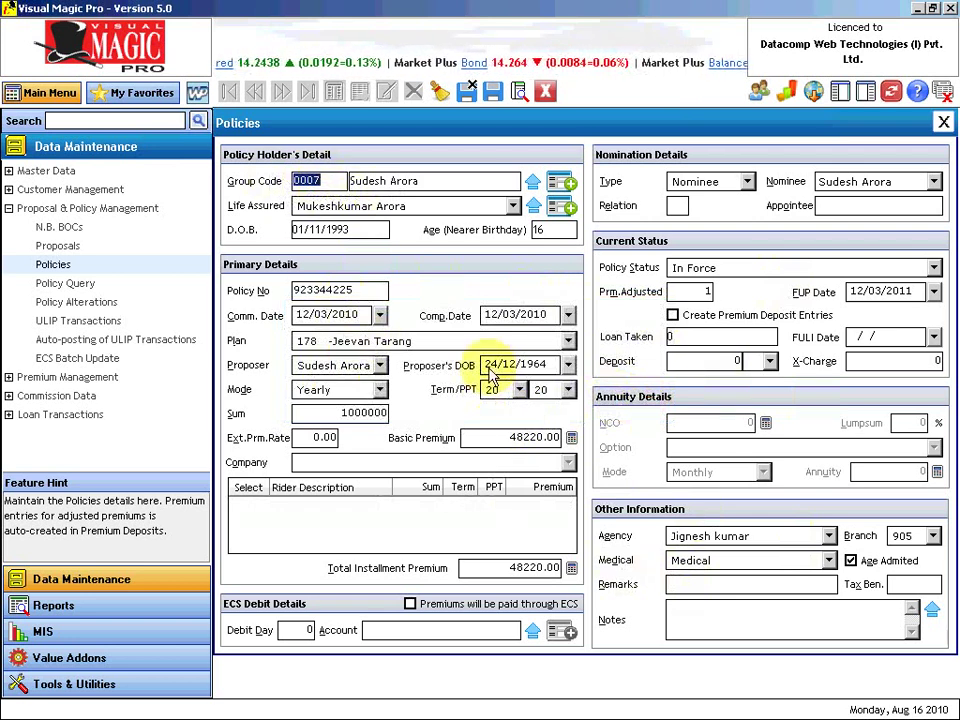
Change the policy number's last digit to 6, set sum 1500000, and recalculate premium to 72330.00.
left_click(357, 296)
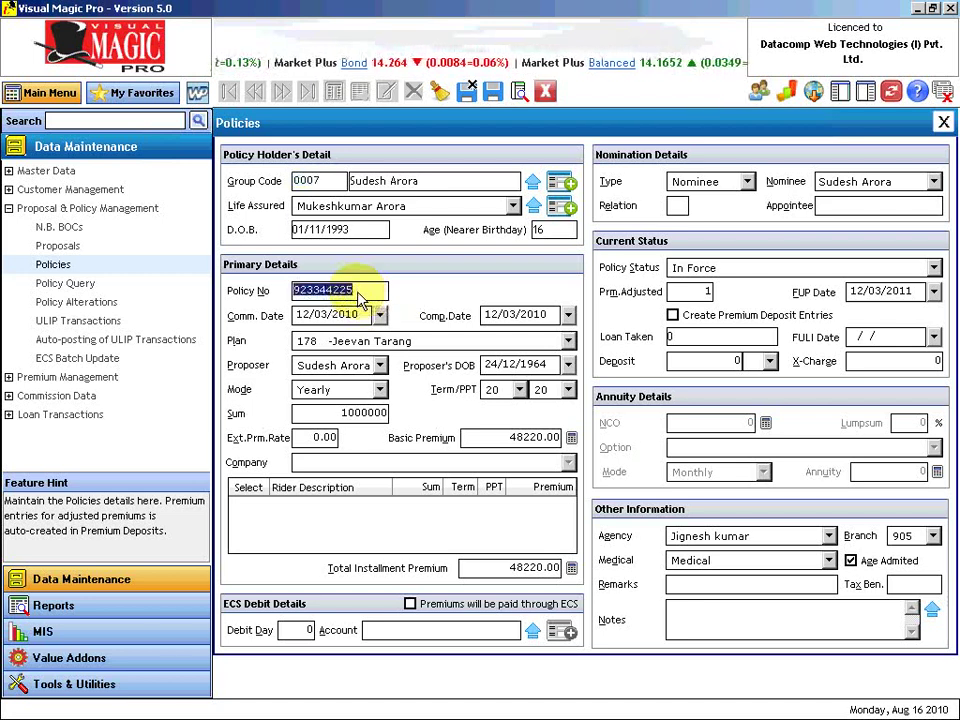
key("BackSpace")
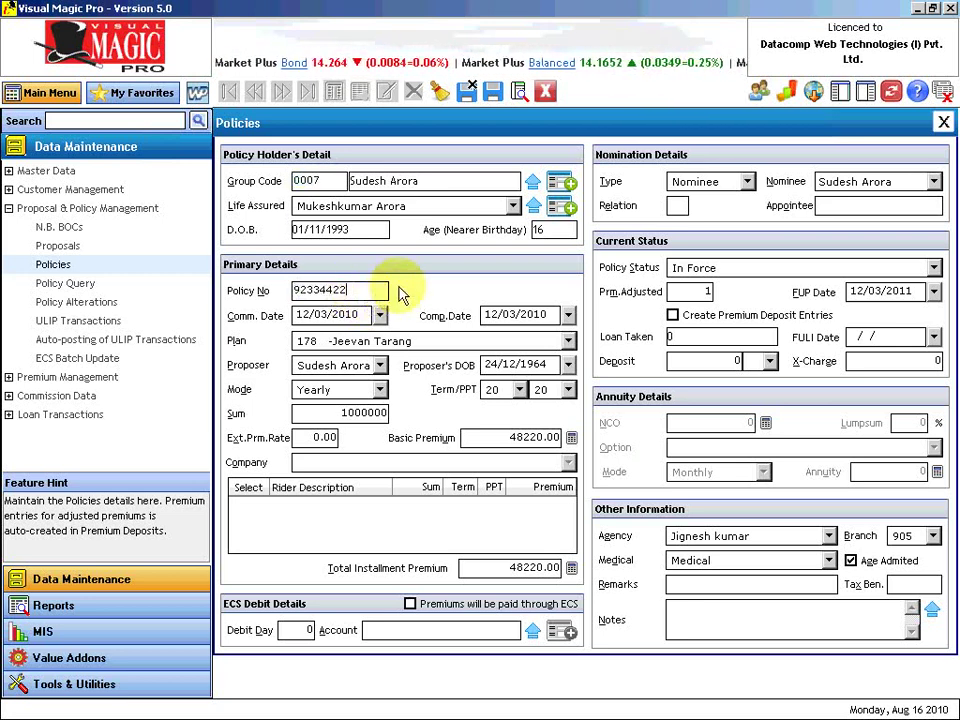
type("6")
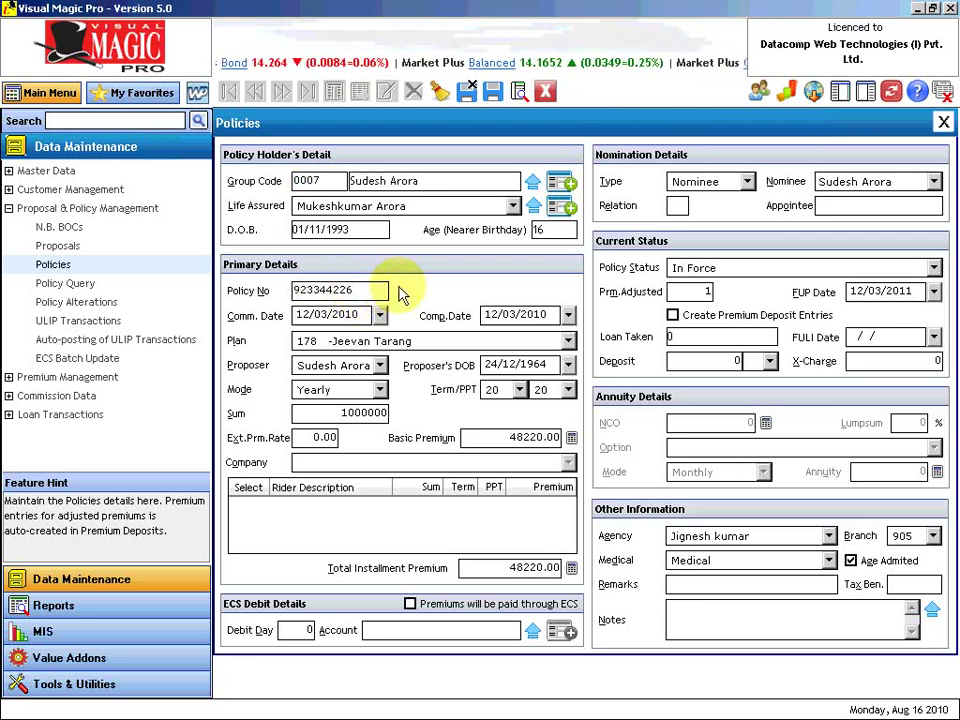
key("Tab")
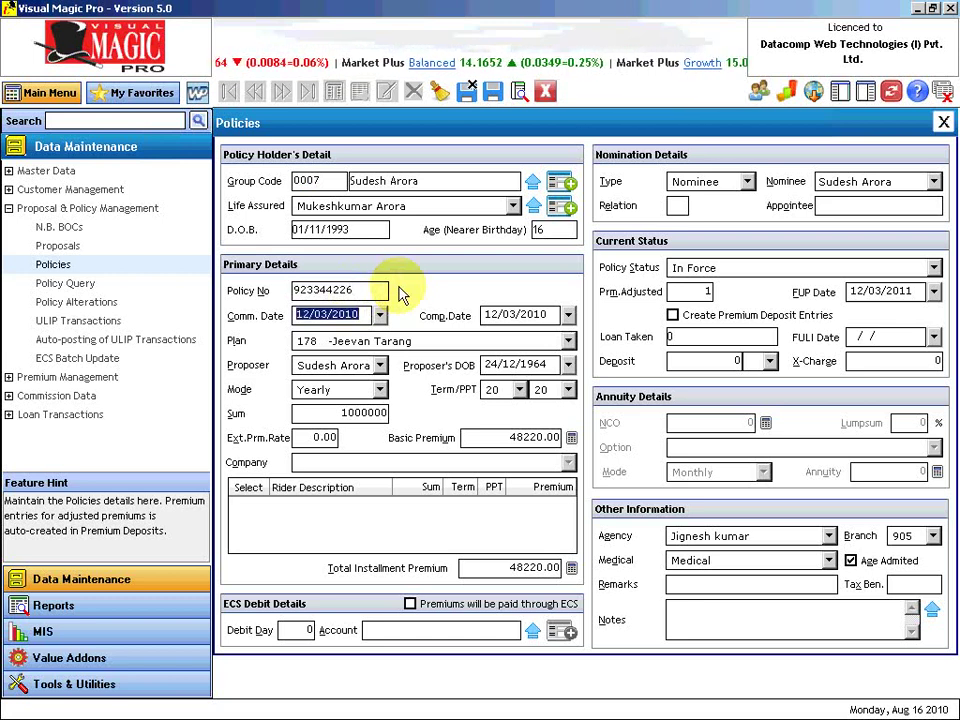
left_click(322, 412)
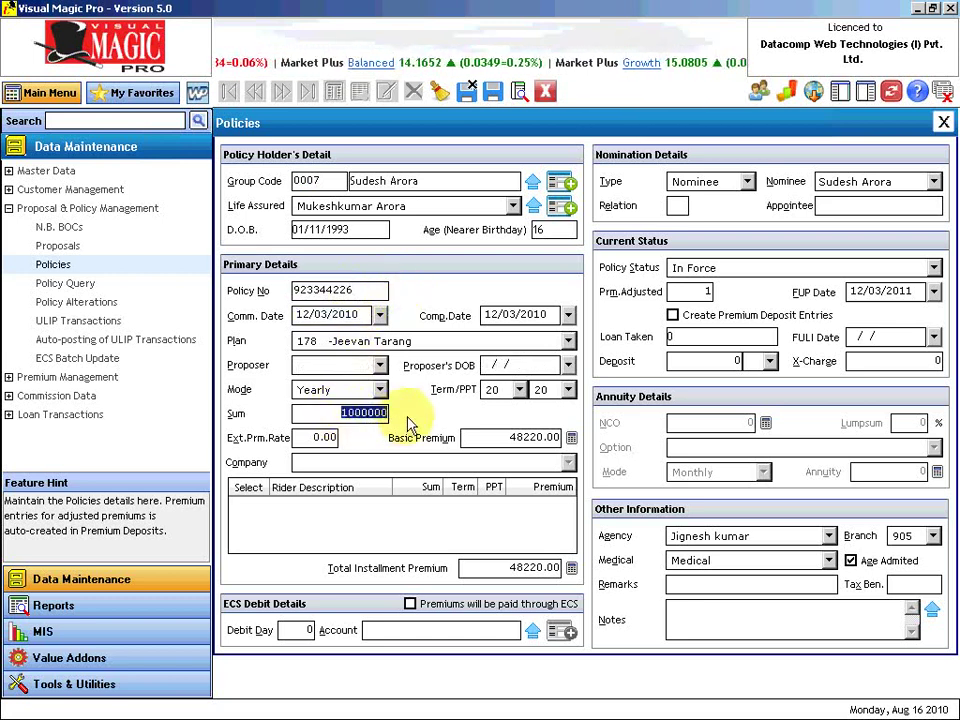
type("1500000")
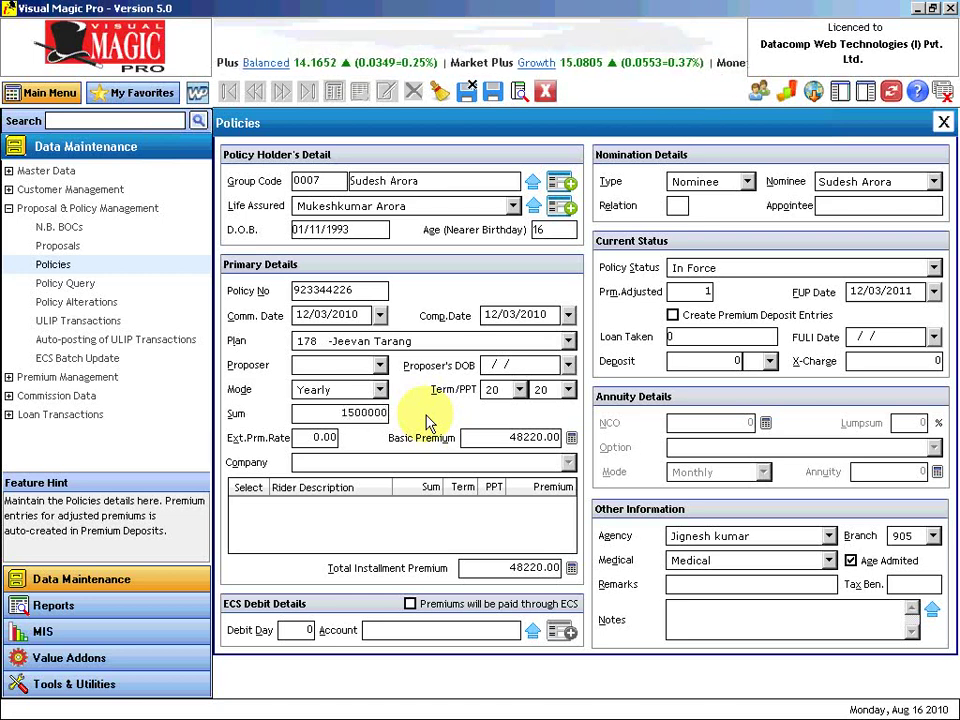
key("Tab")
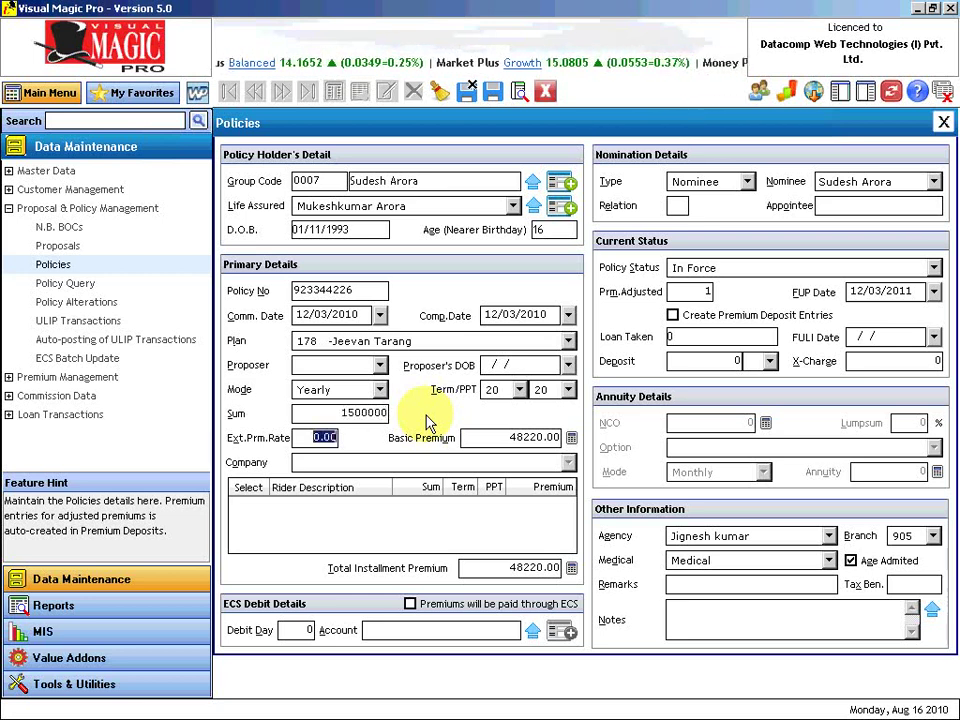
left_click(571, 437)
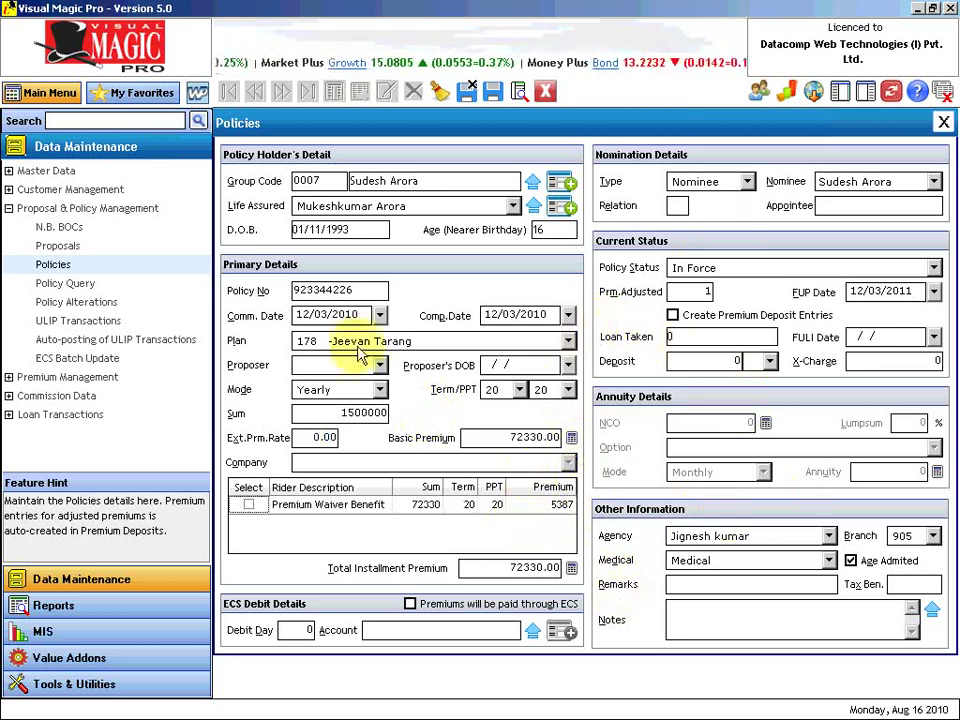
Save the 1500000-sum policy, confirm the message, and close the Policies form.
left_click(492, 93)
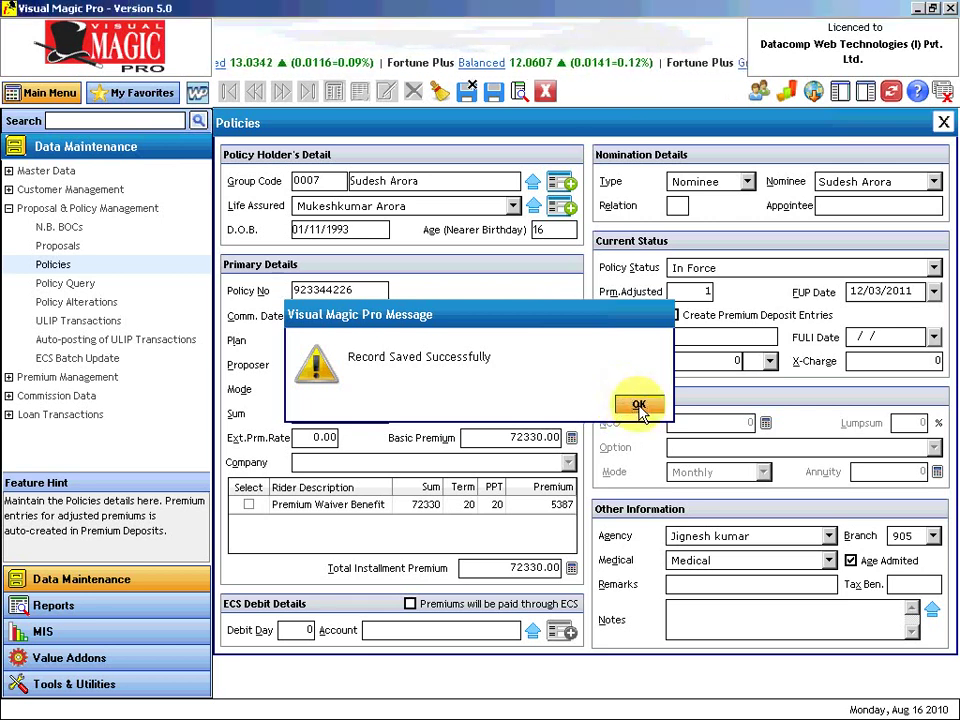
left_click(639, 406)
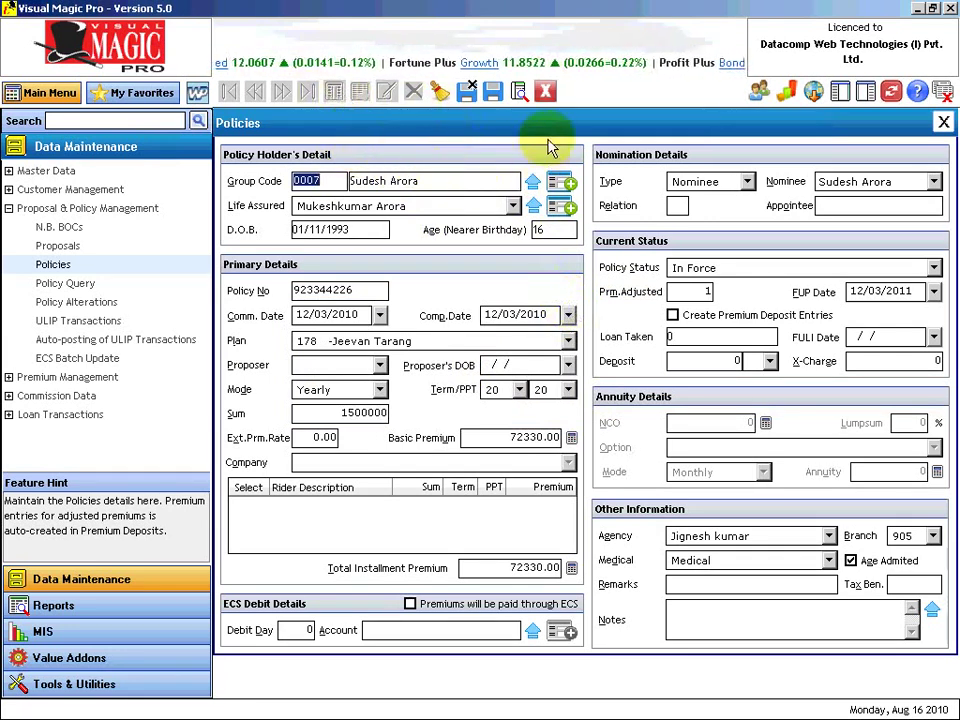
left_click(546, 92)
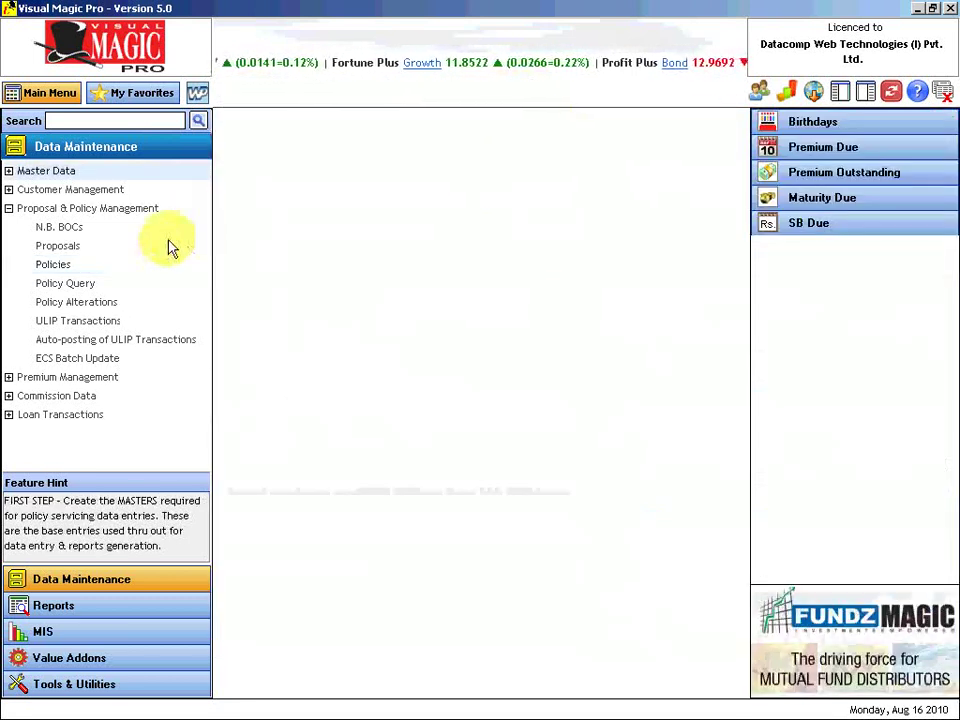
Reopen Policies and browse the records to the lapsed Market Plus - I policy.
left_click(52, 268)
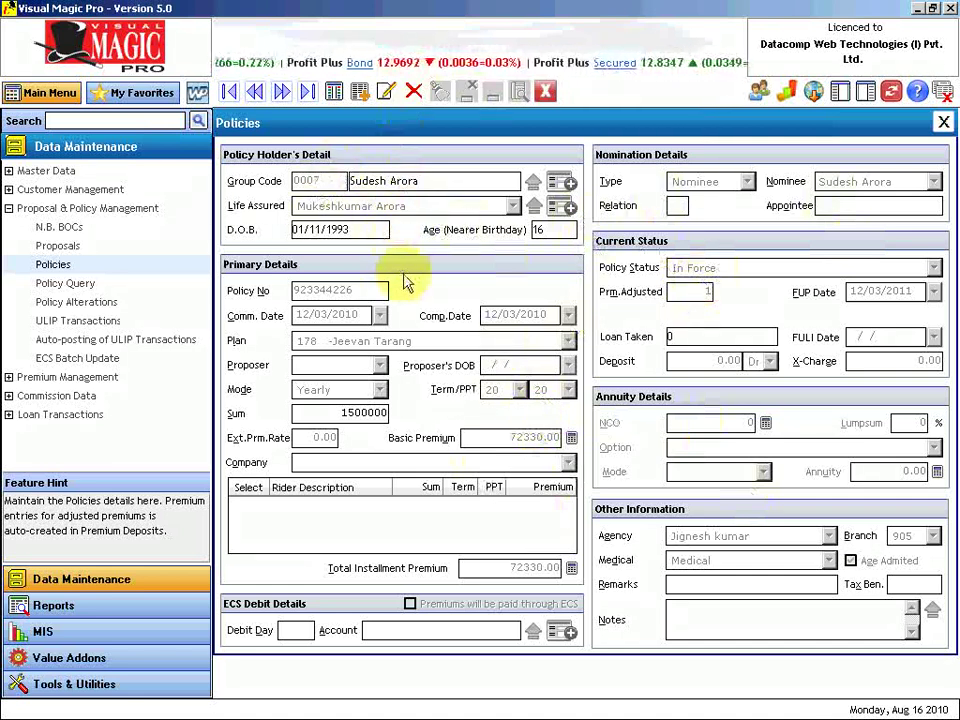
left_click(255, 91)
left_click(255, 91)
left_click(281, 92)
left_click(281, 92)
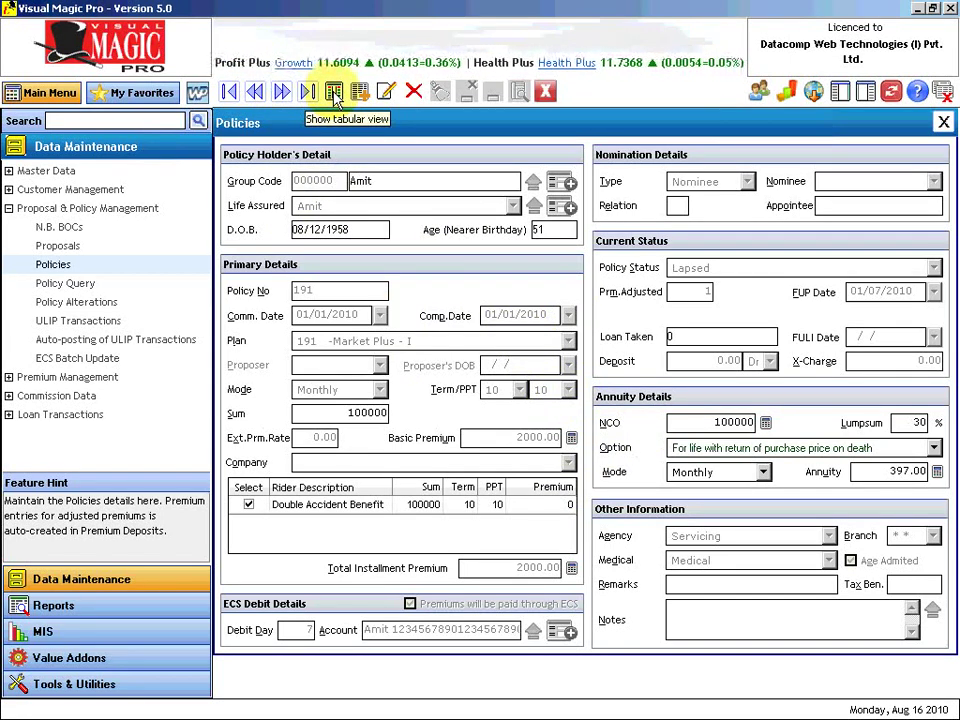
Switch to the Tabular view of Policies with 14670 records and select a policy row.
left_click(334, 92)
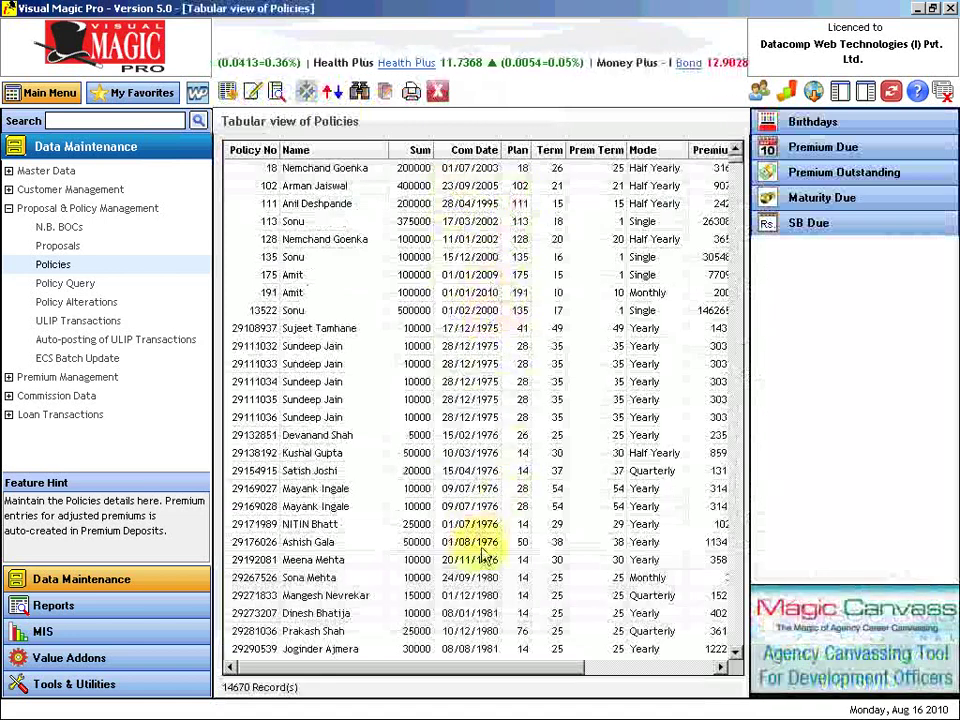
scroll(713, 578, "down", 20)
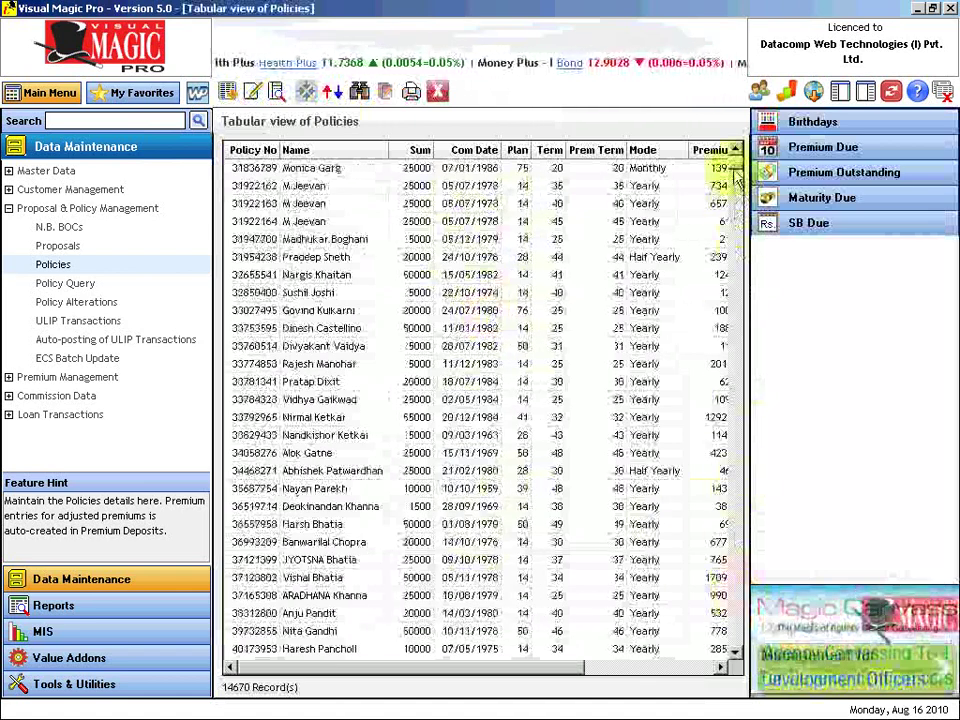
left_click_drag(734, 161, 734, 158)
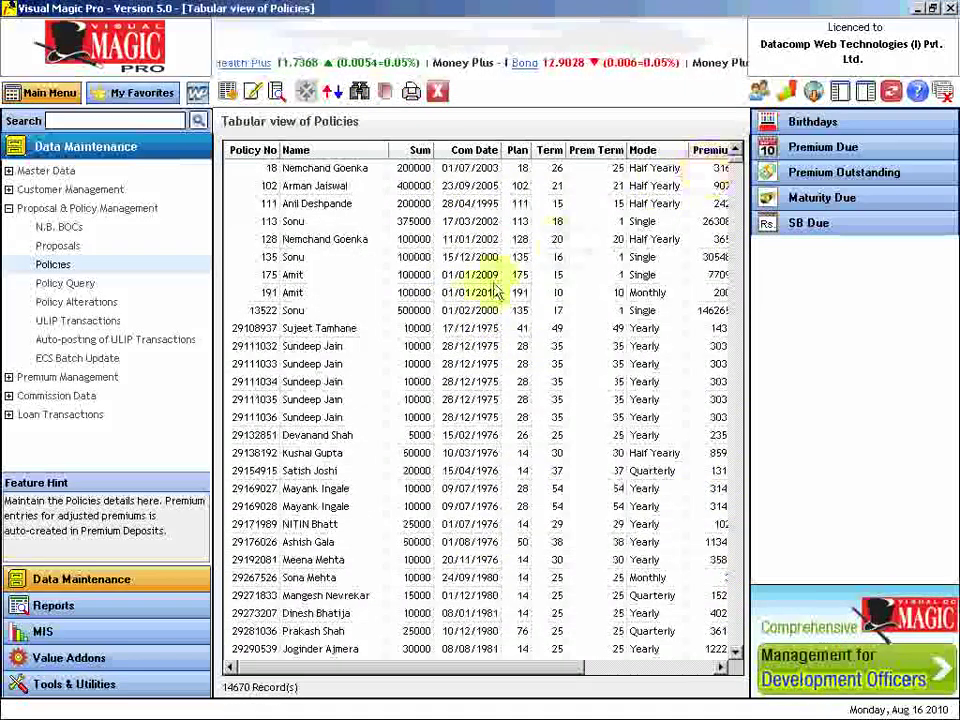
left_click(386, 353)
scroll(338, 276, "down", 5)
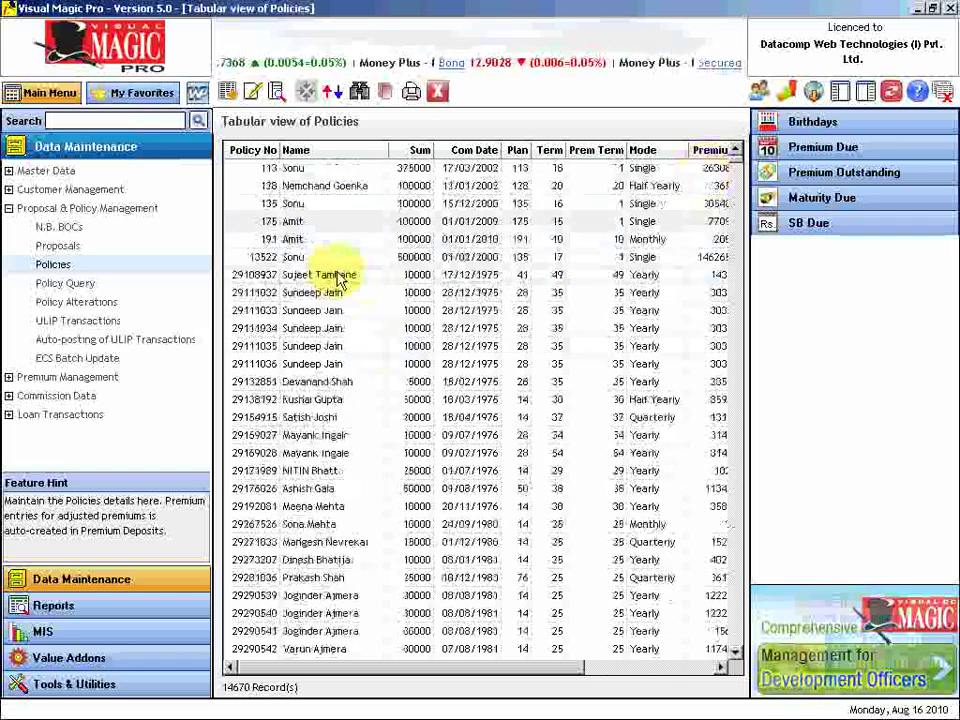
scroll(338, 276, "up", 5)
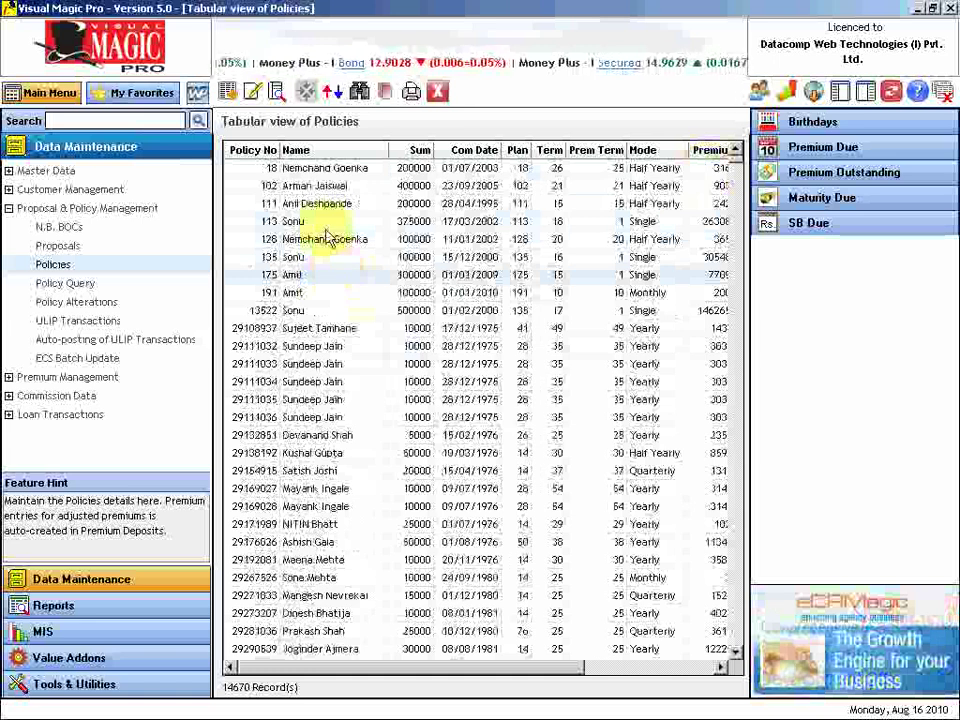
Find policies by Name for one holder, narrowing the table from 14670 to 27 policies.
left_click(358, 92)
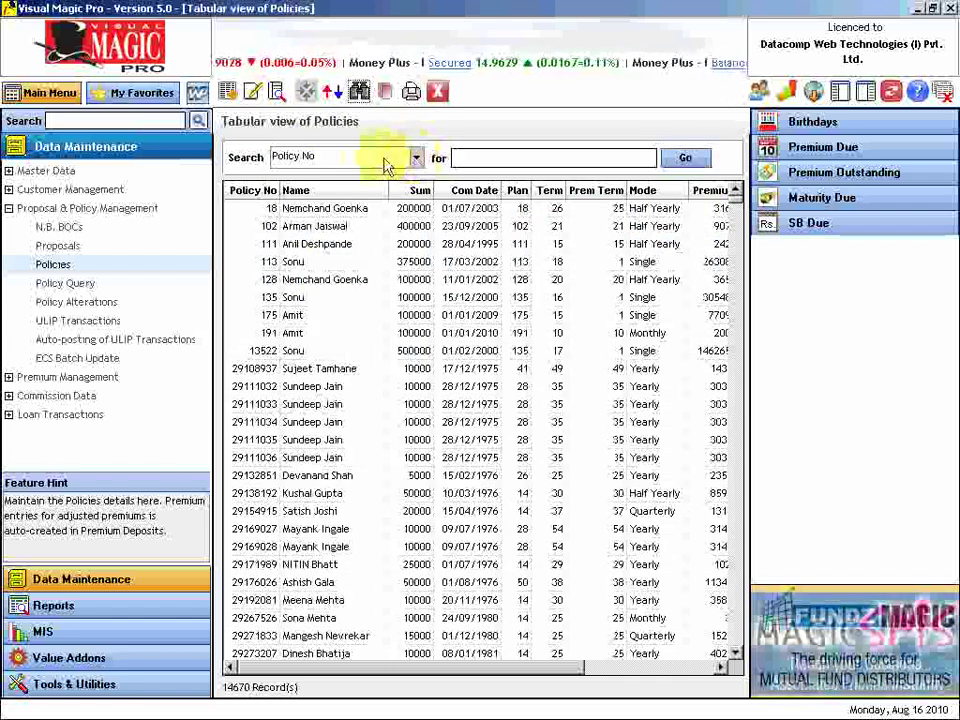
left_click(416, 158)
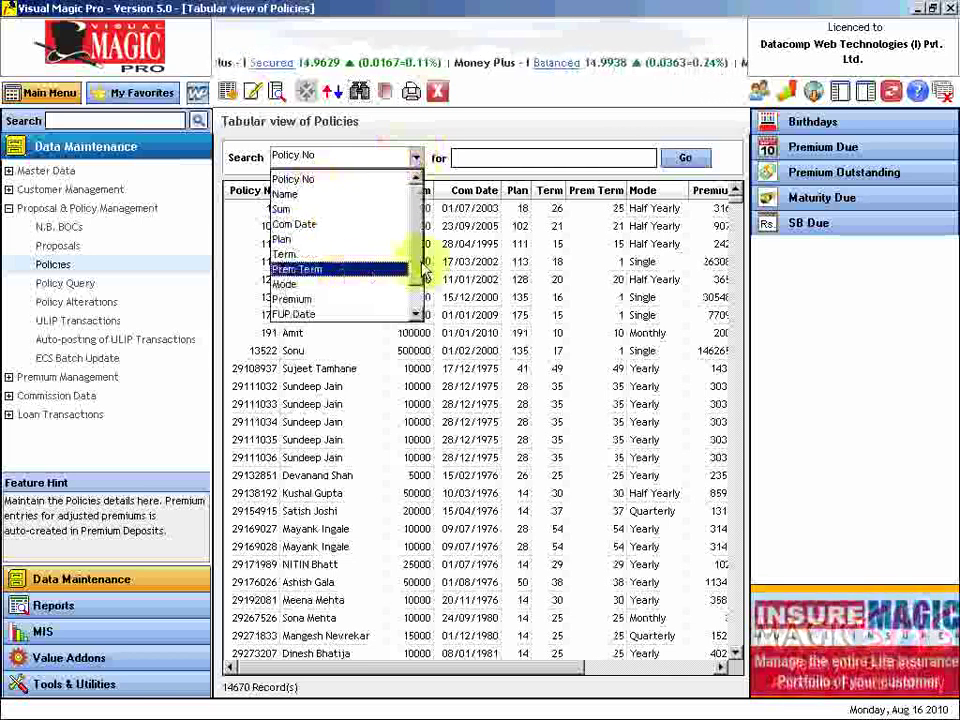
scroll(418, 285, "down", 2)
scroll(420, 280, "up", 2)
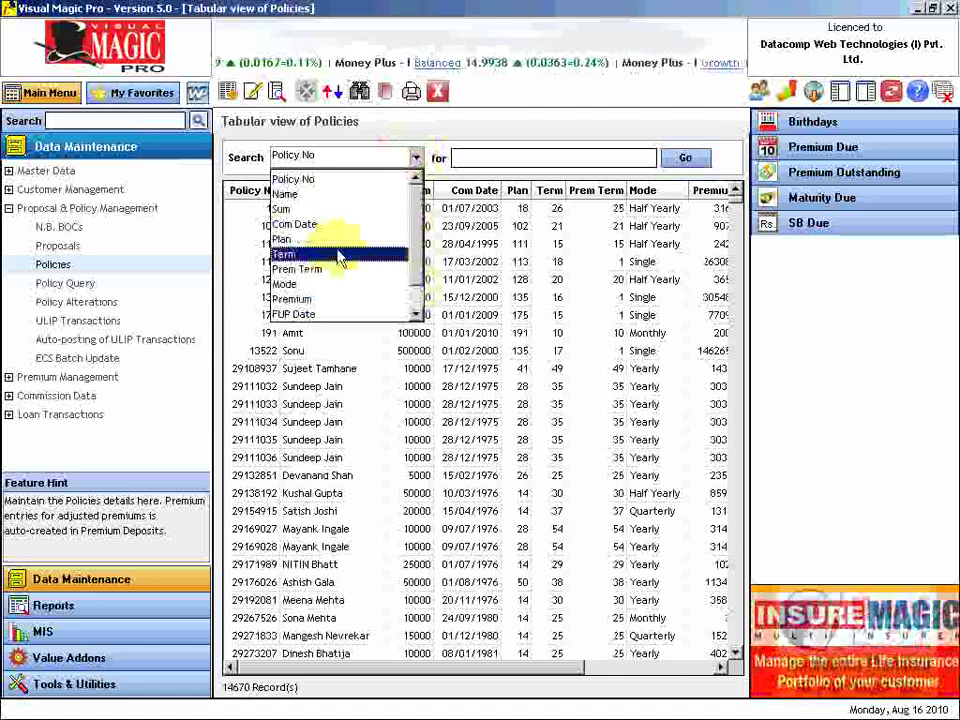
left_click(302, 195)
left_click(490, 160)
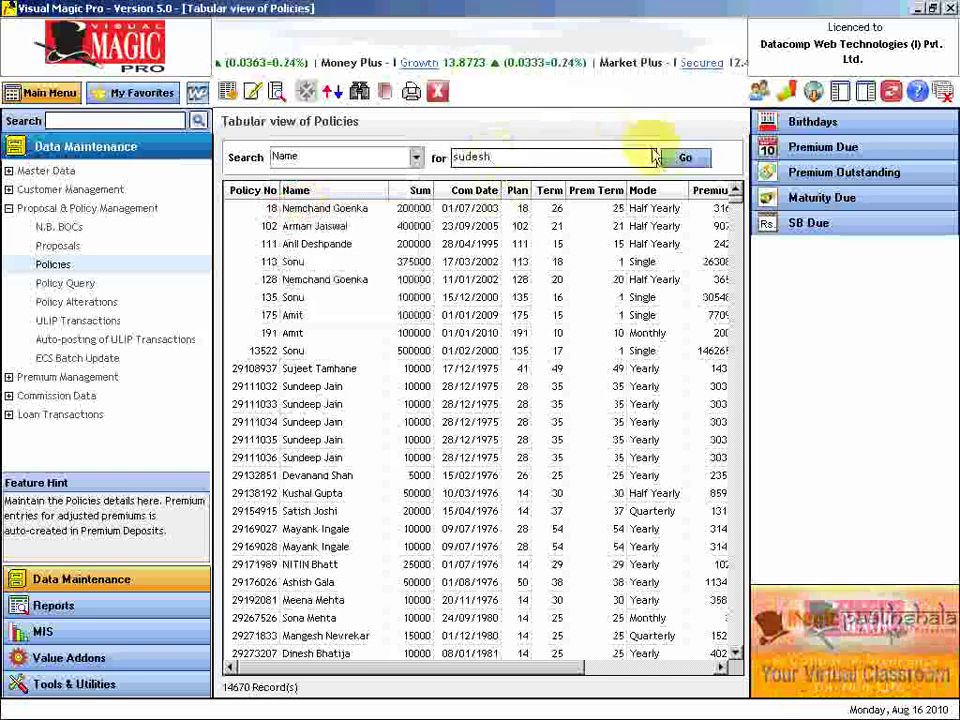
left_click(688, 160)
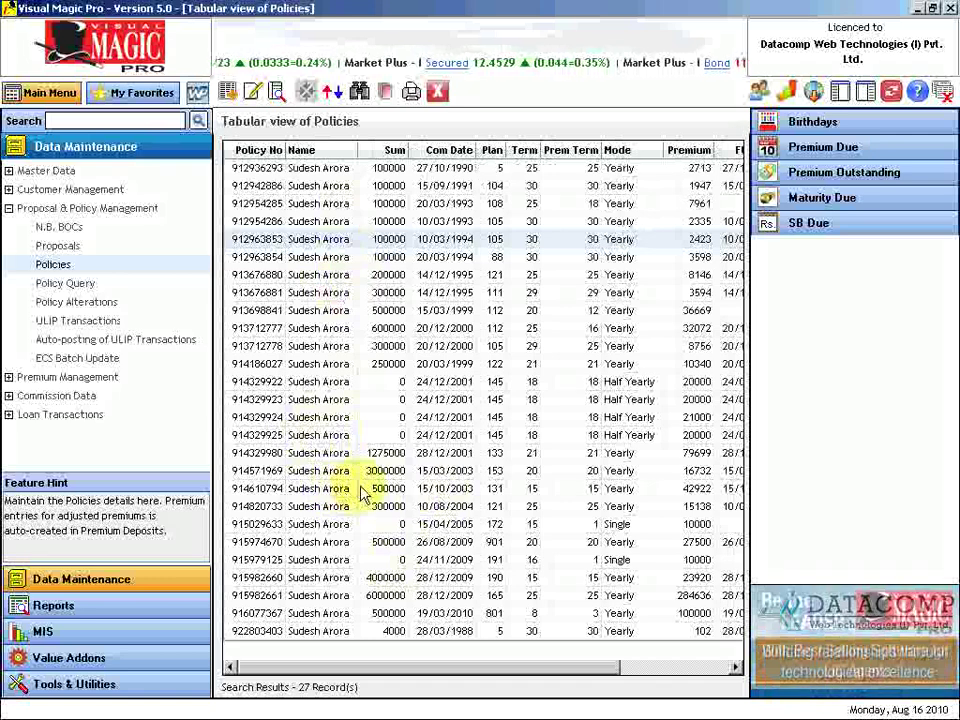
Edit the 500000 policy from 15/10/2003 to use a different nominee with relation S.
left_click(255, 494)
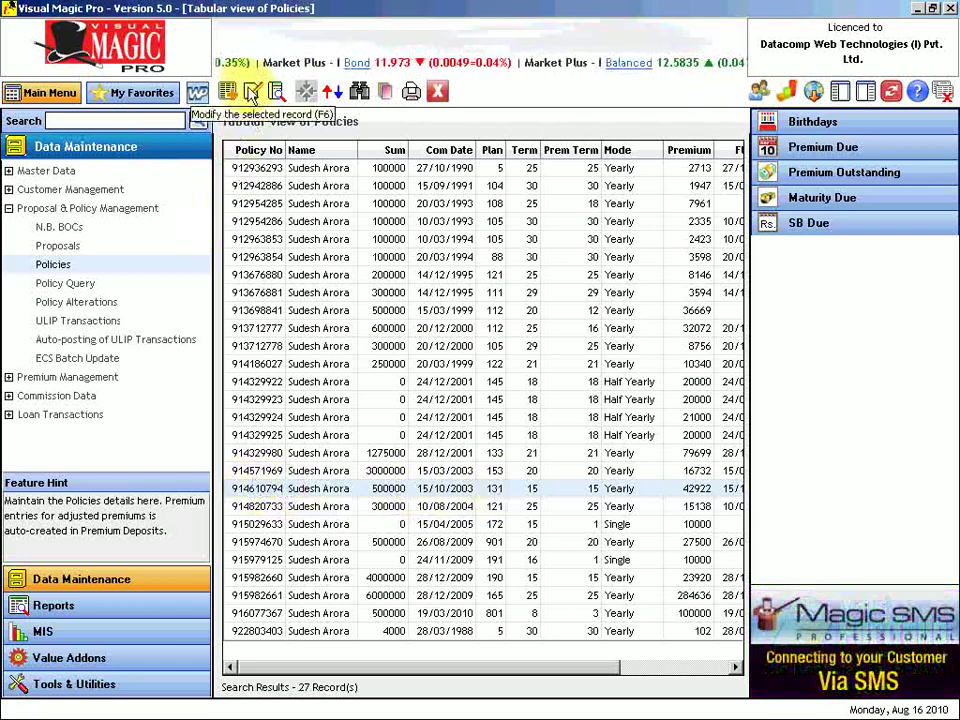
left_click(253, 94)
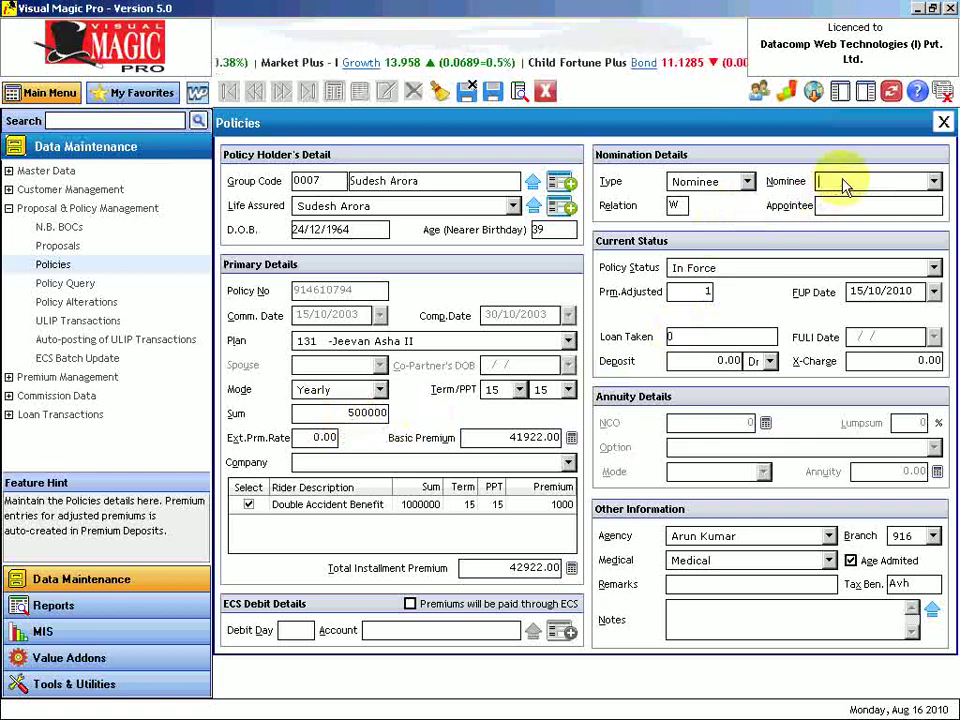
left_click(933, 182)
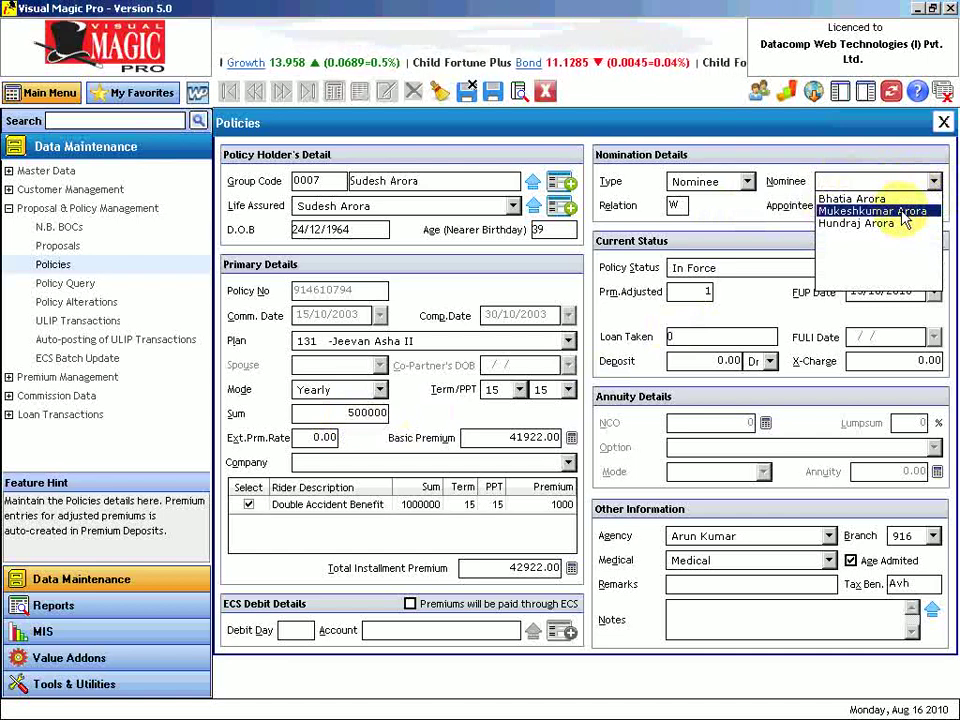
left_click(903, 212)
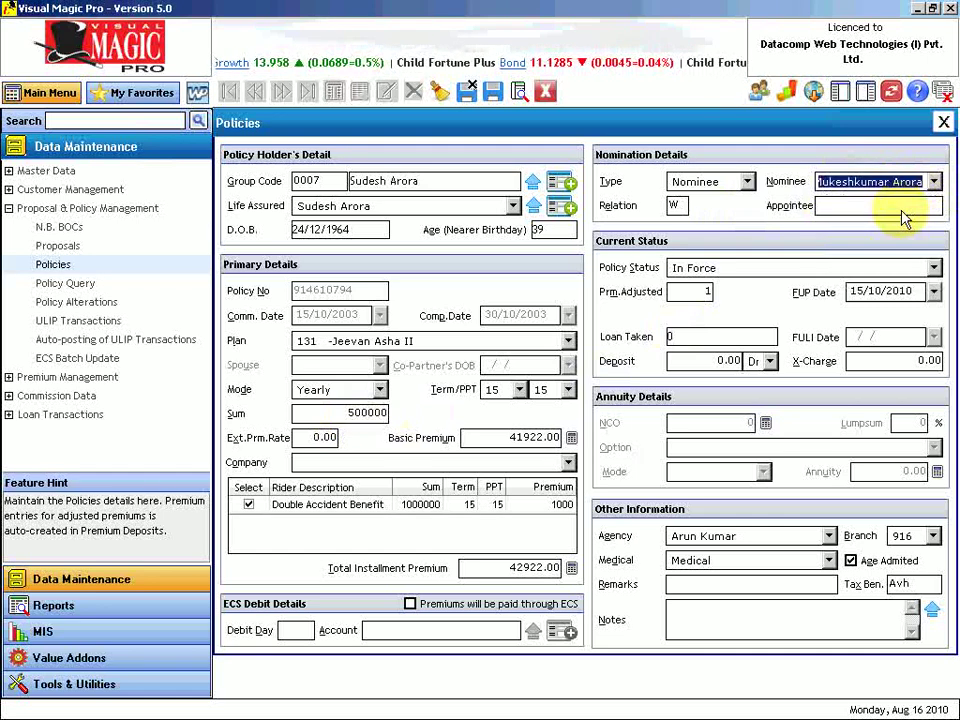
left_click(679, 207)
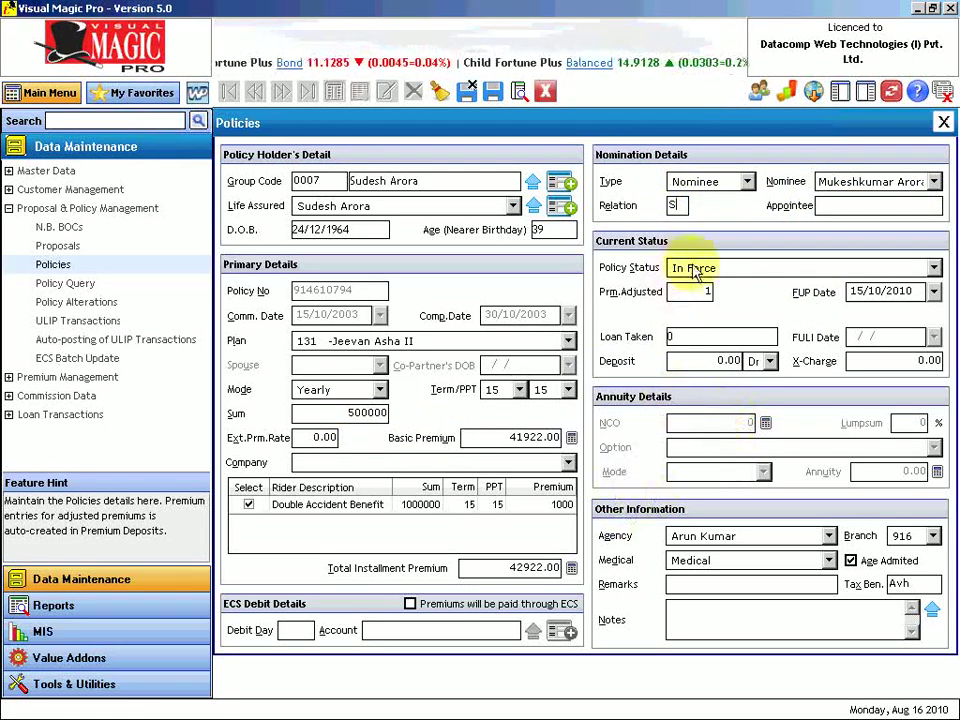
Save and close the edited policy, then reopen the Policies form.
left_click(464, 94)
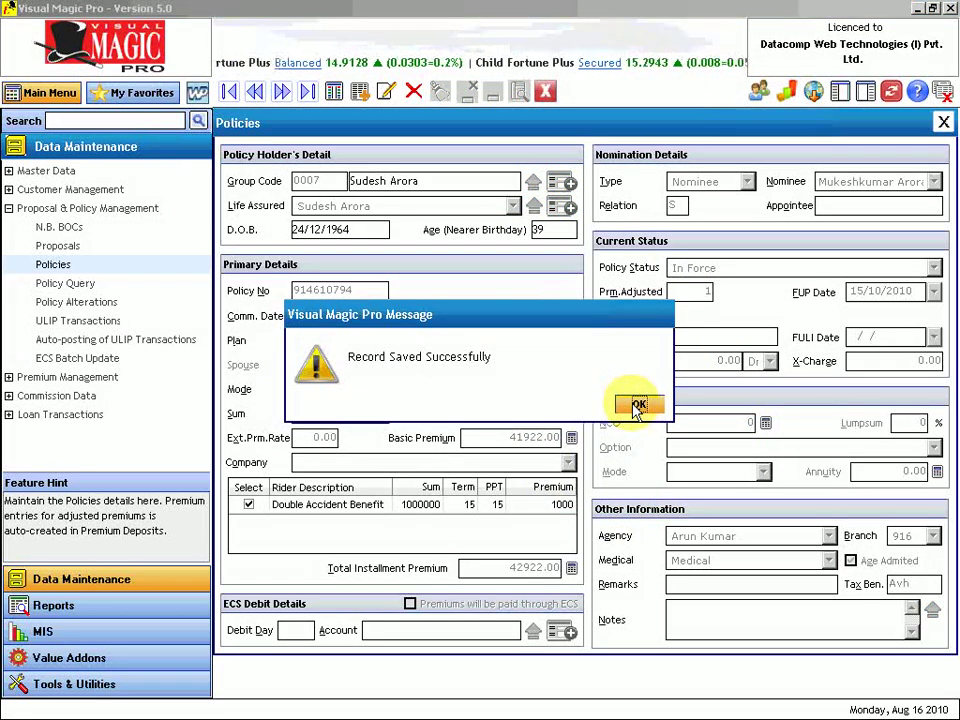
left_click(637, 405)
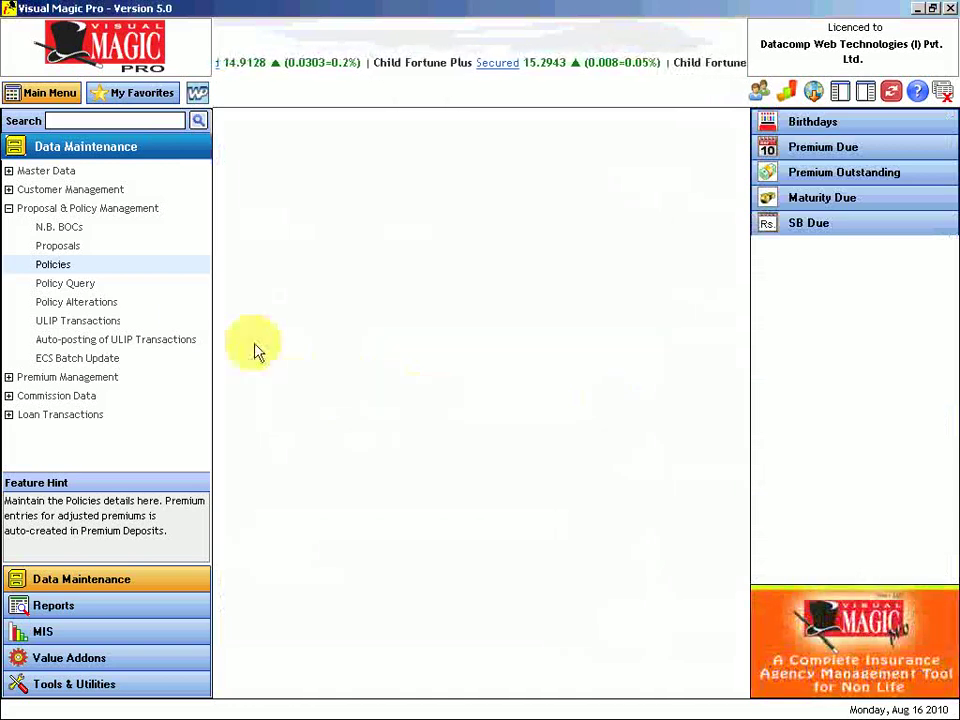
left_click(131, 270)
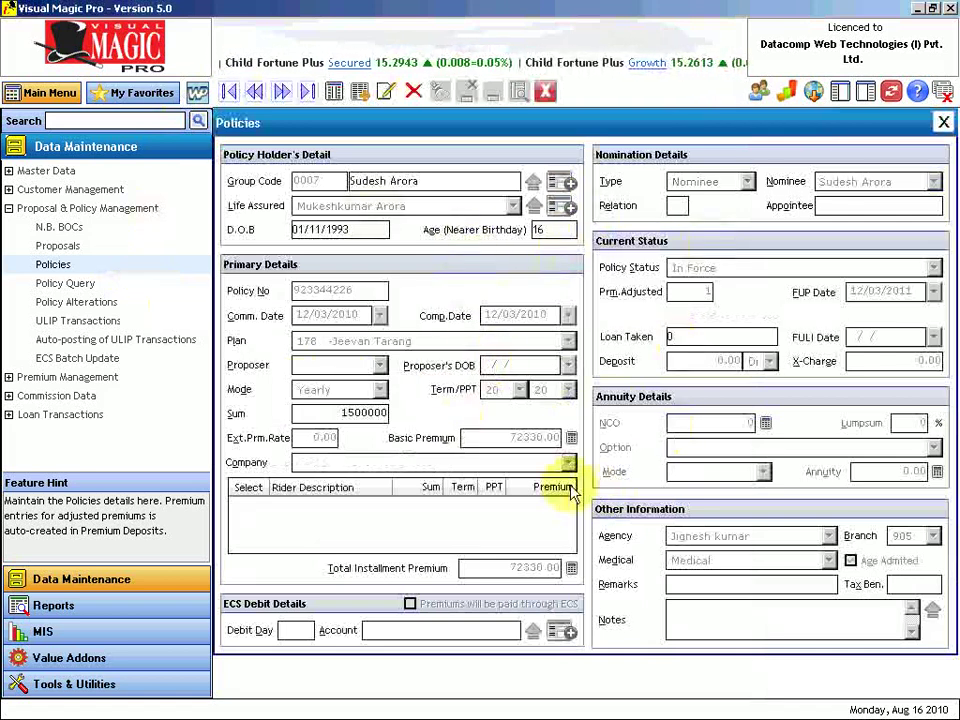
Switch to the Tabular view and filter policies by a holder surname, leaving 144 matches.
left_click(334, 92)
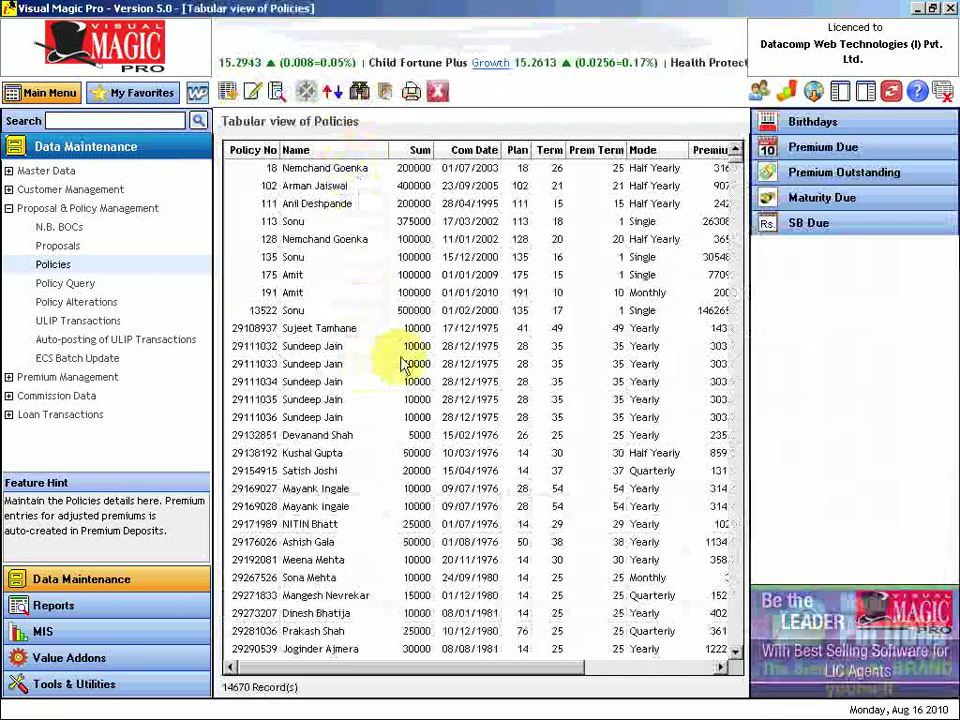
left_click(360, 92)
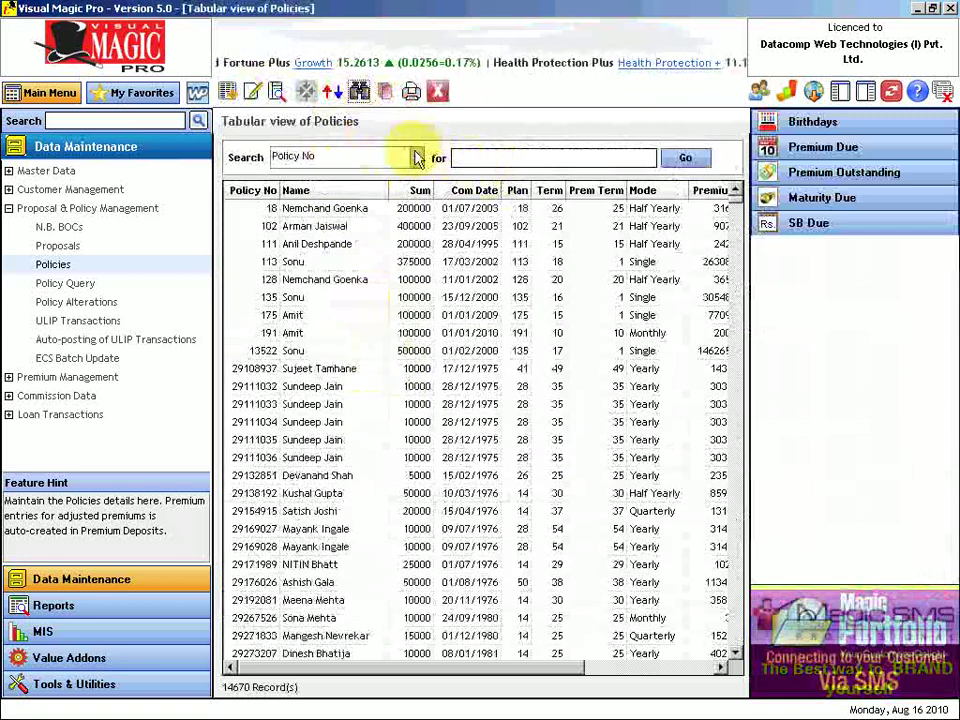
left_click(416, 158)
left_click(369, 195)
left_click(503, 165)
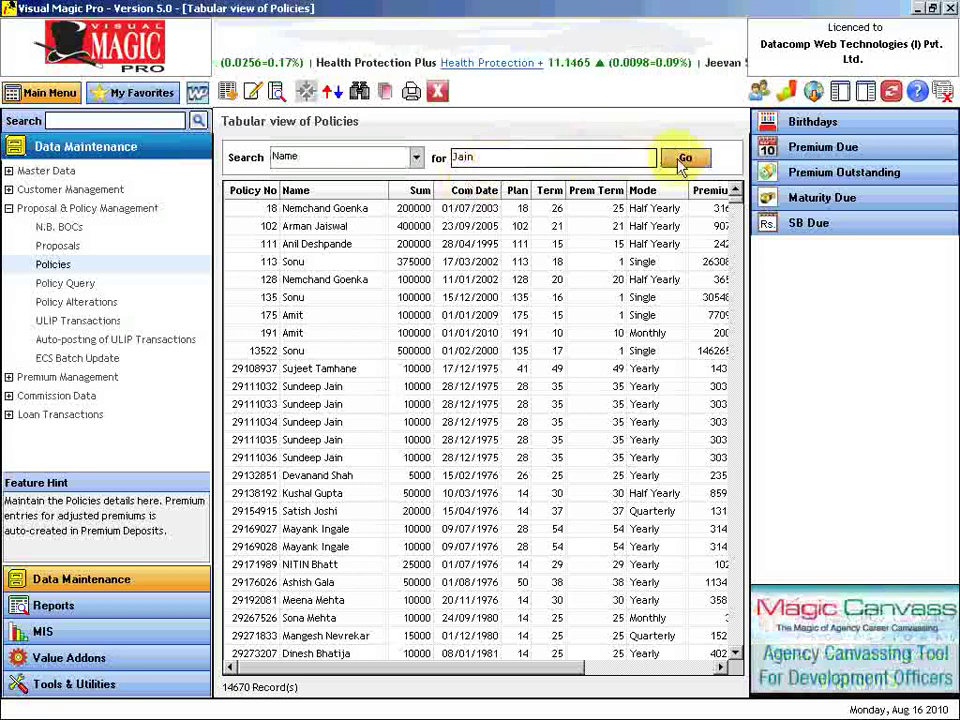
left_click(688, 161)
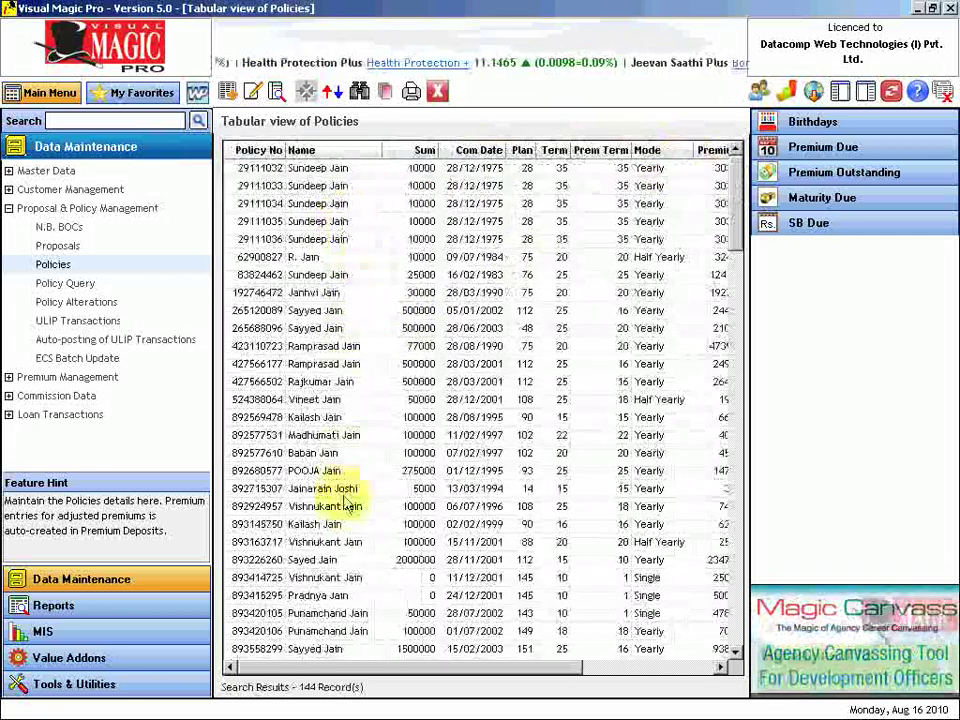
Open the full details of the 275000 policy dated 01/12/1995.
left_click(355, 346)
scroll(358, 350, "down", 3)
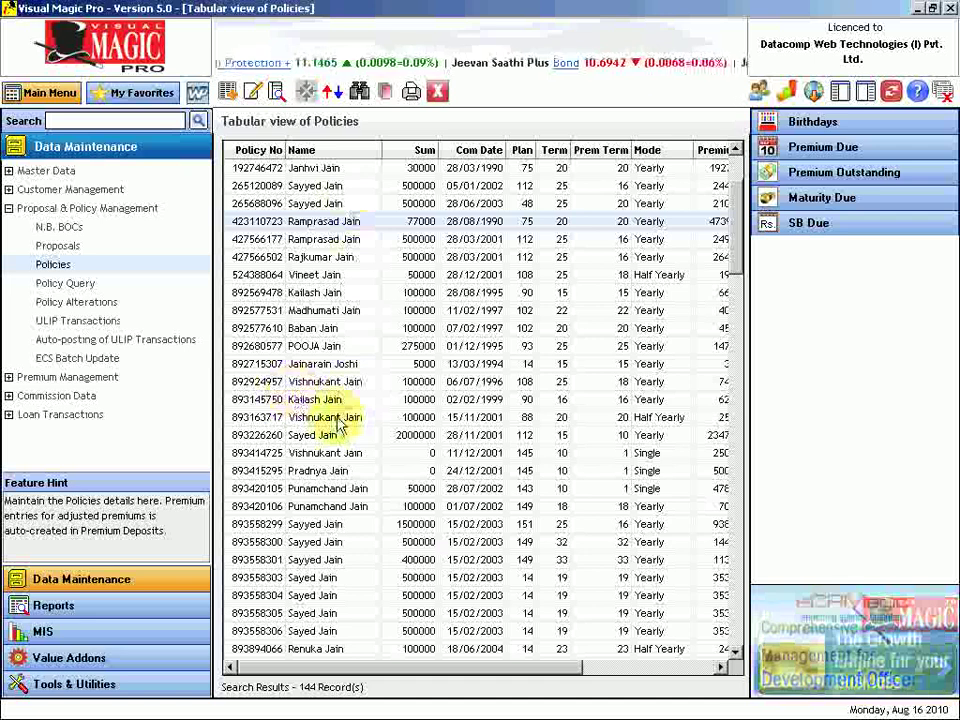
scroll(330, 400, "up", 1)
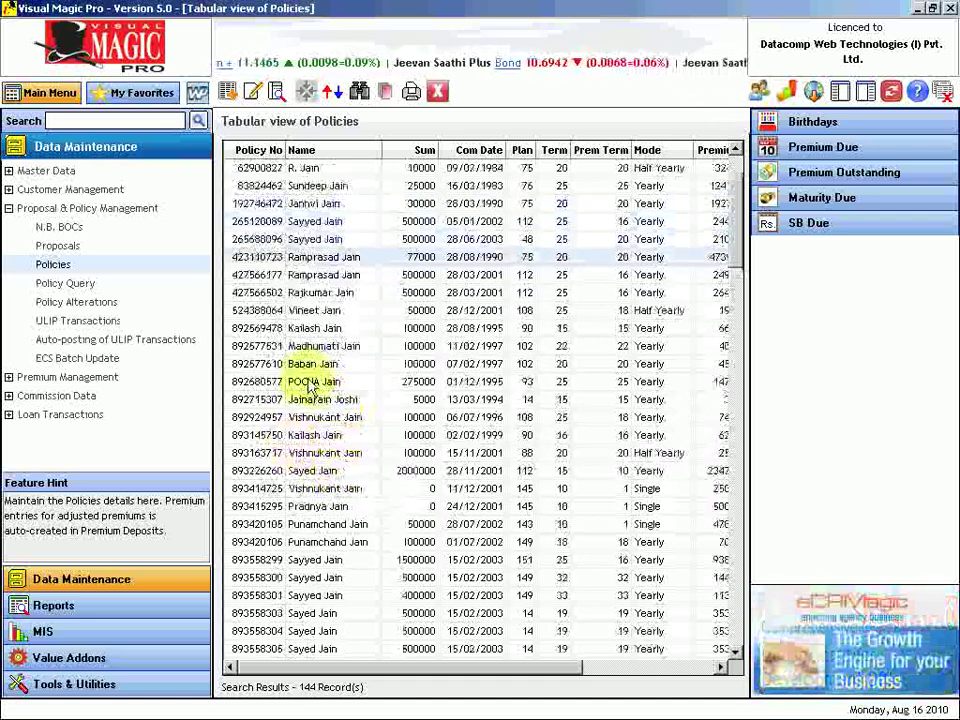
left_click(310, 383)
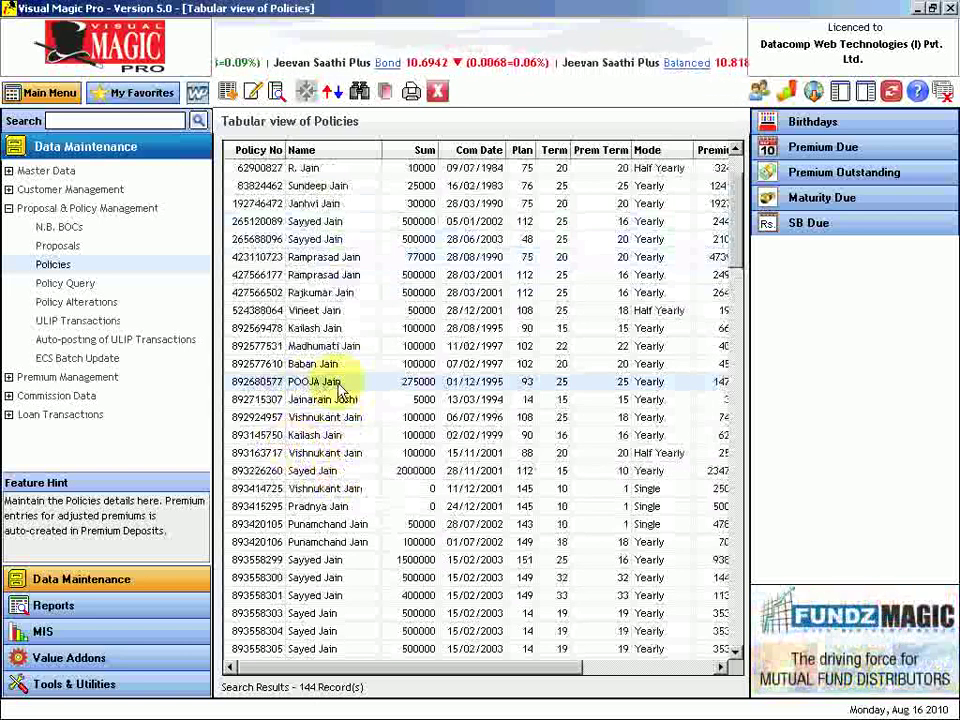
double_click(289, 384)
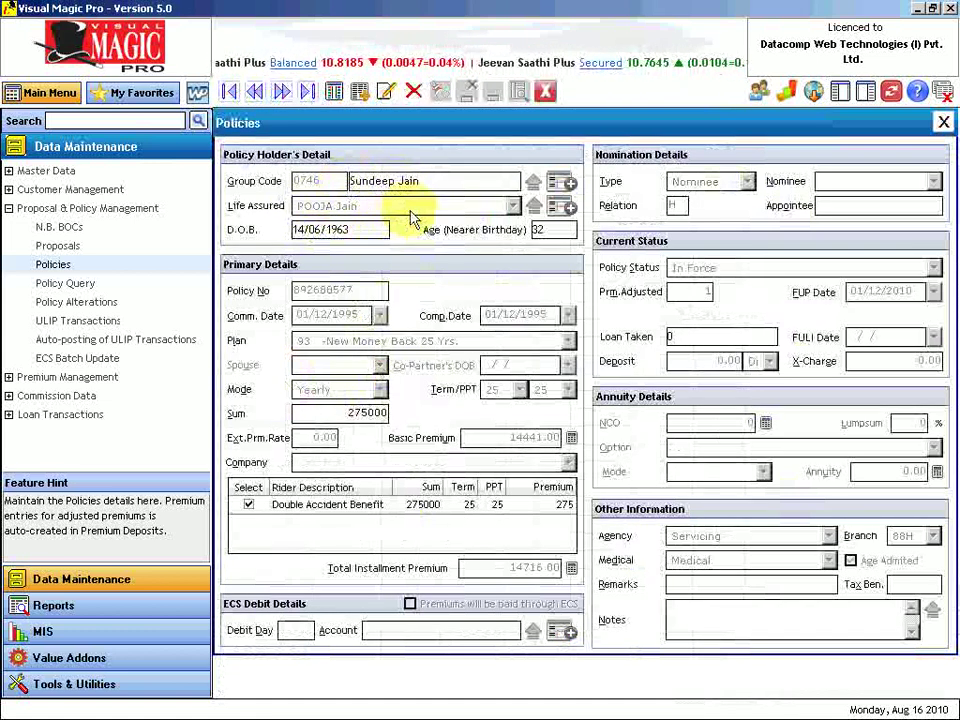
Delete the 275000 policy from 01/12/1995 with all its premium and commission entries.
left_click(414, 92)
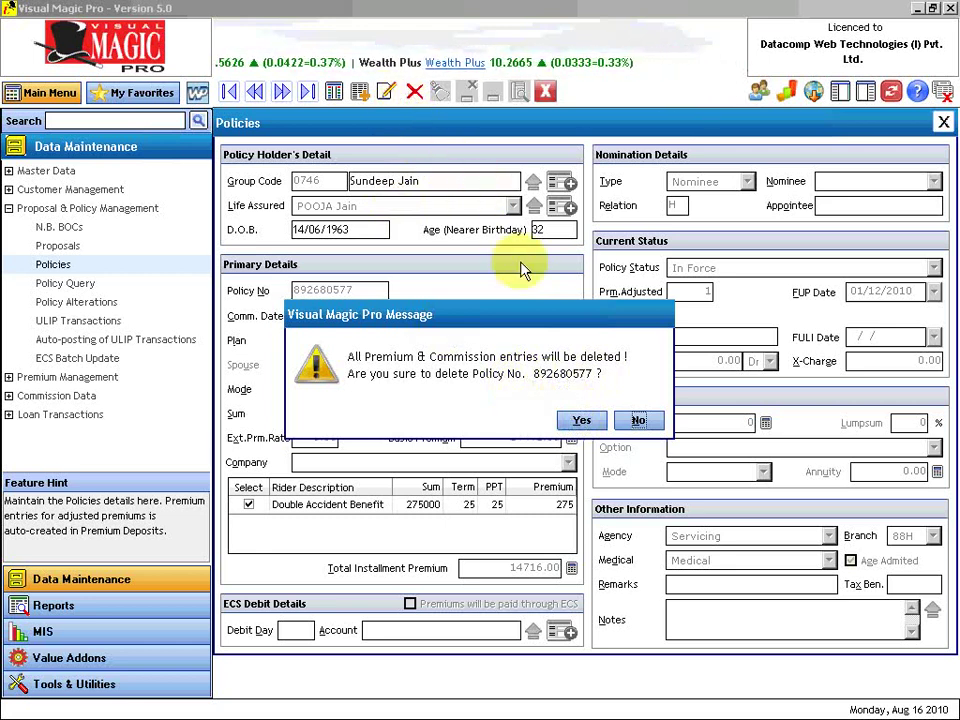
left_click(582, 422)
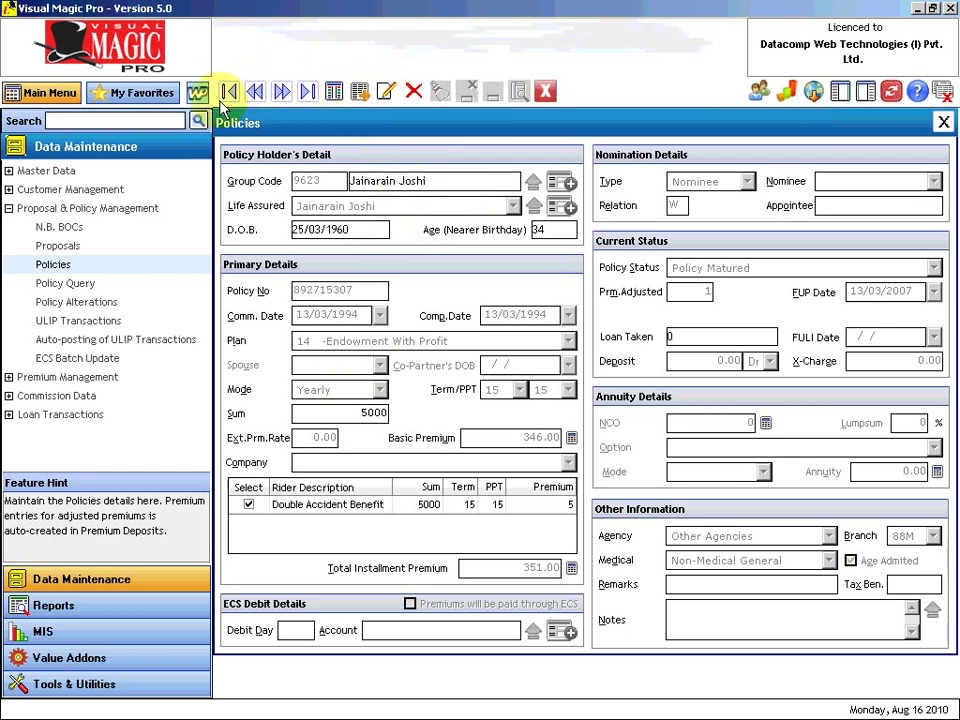
Return to the Tabular view of policies, now listing 14669 records.
left_click(334, 93)
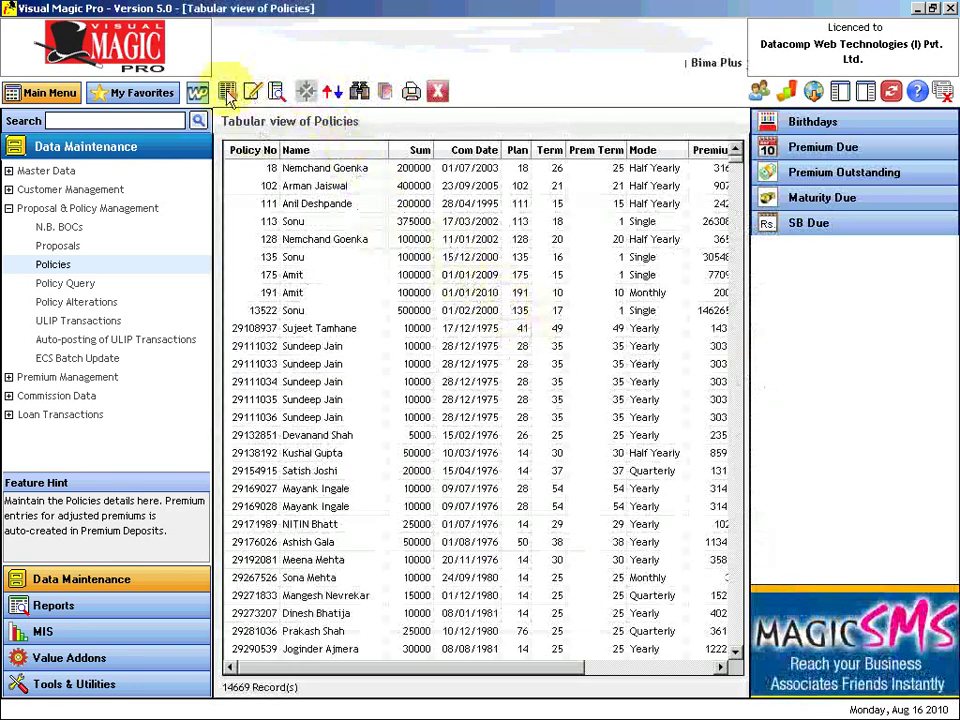
Select some 1975–1976 policy rows and show the Sort By panel, currently set to Policy No.
left_click(297, 354)
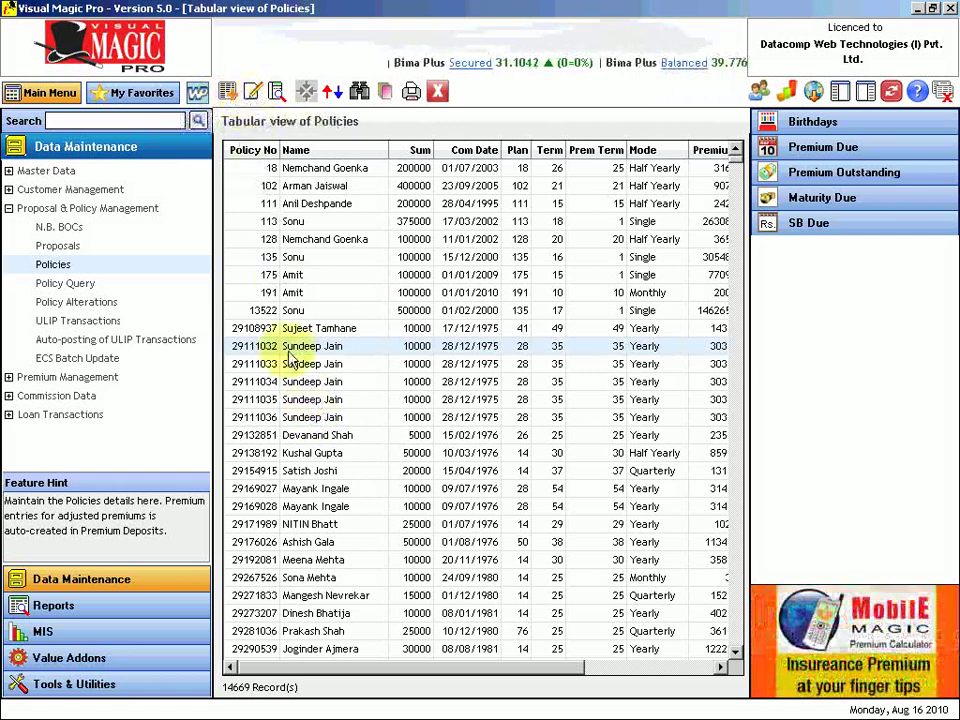
left_click(300, 383)
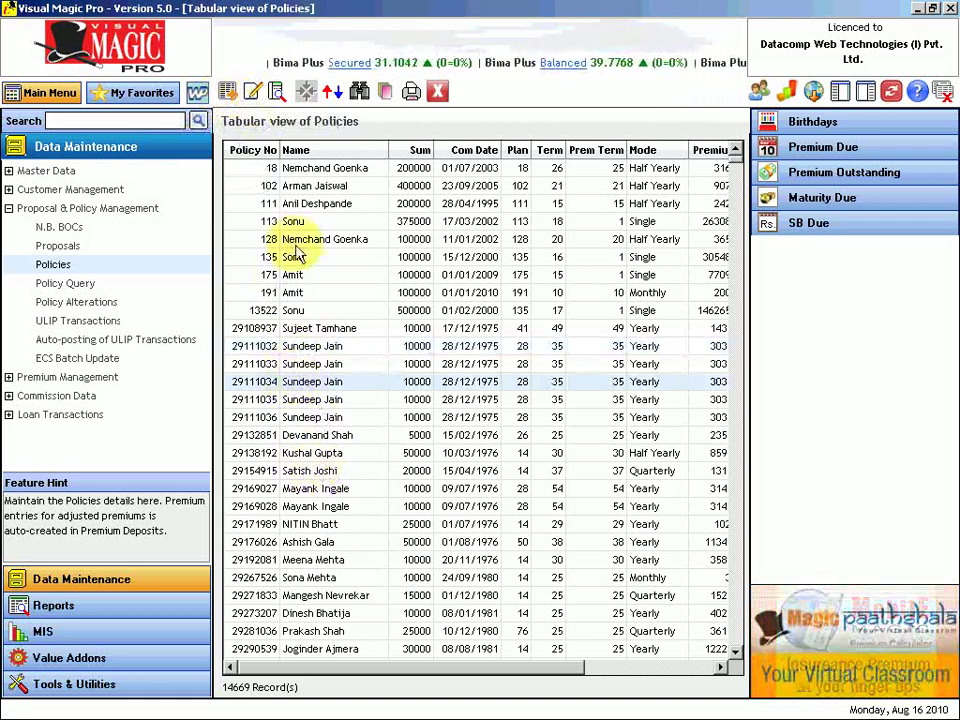
left_click(318, 437)
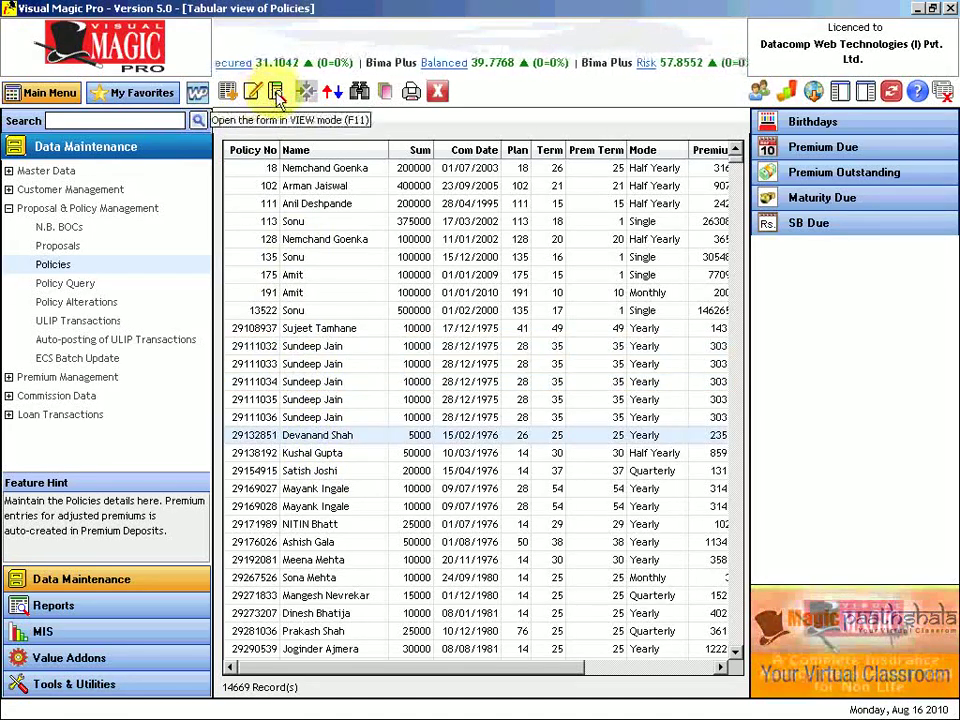
left_click(334, 93)
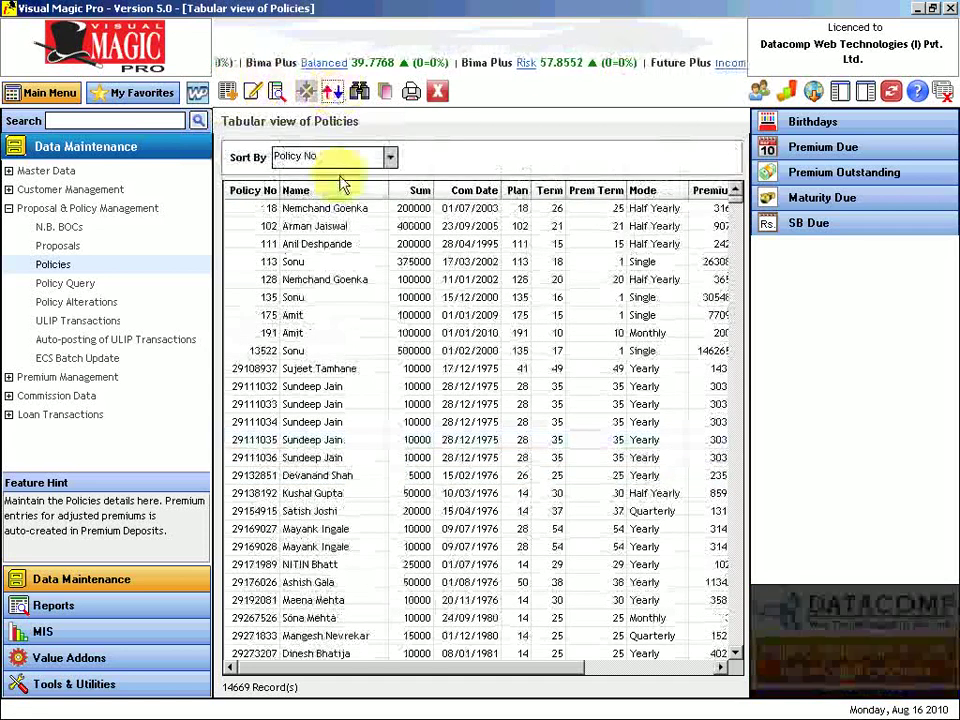
Sort the policies by Name, then by Com Date.
left_click(390, 157)
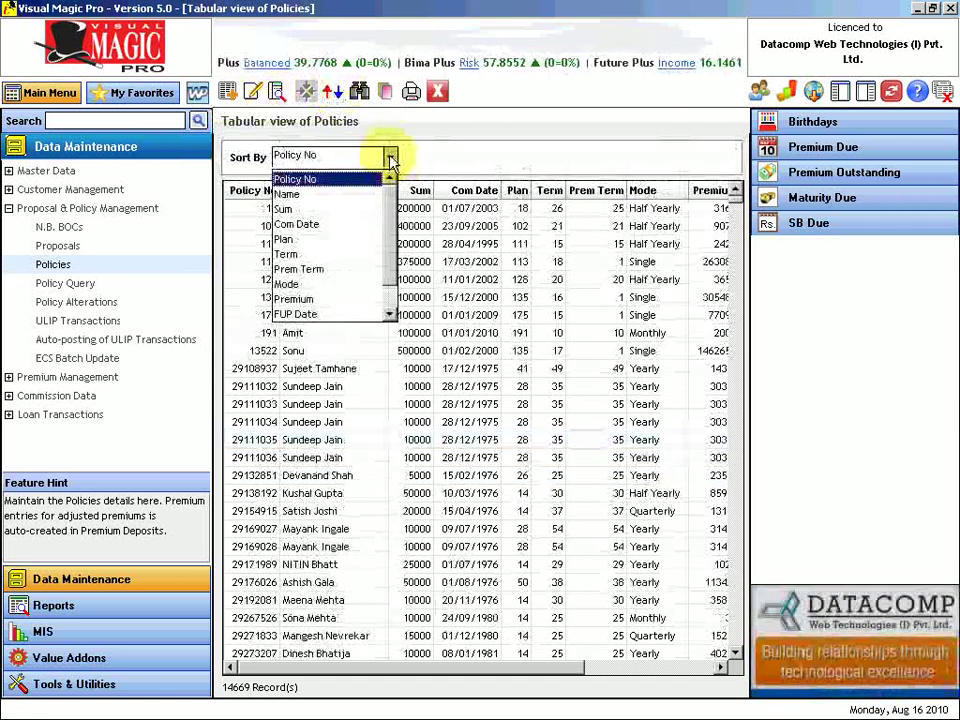
left_click(390, 160)
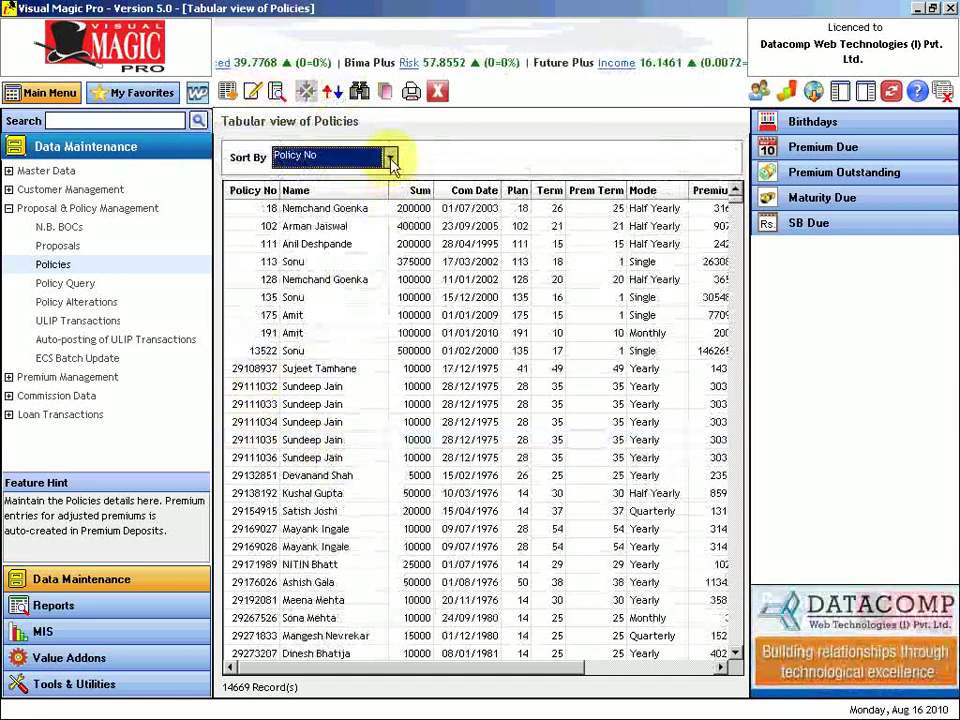
left_click(390, 158)
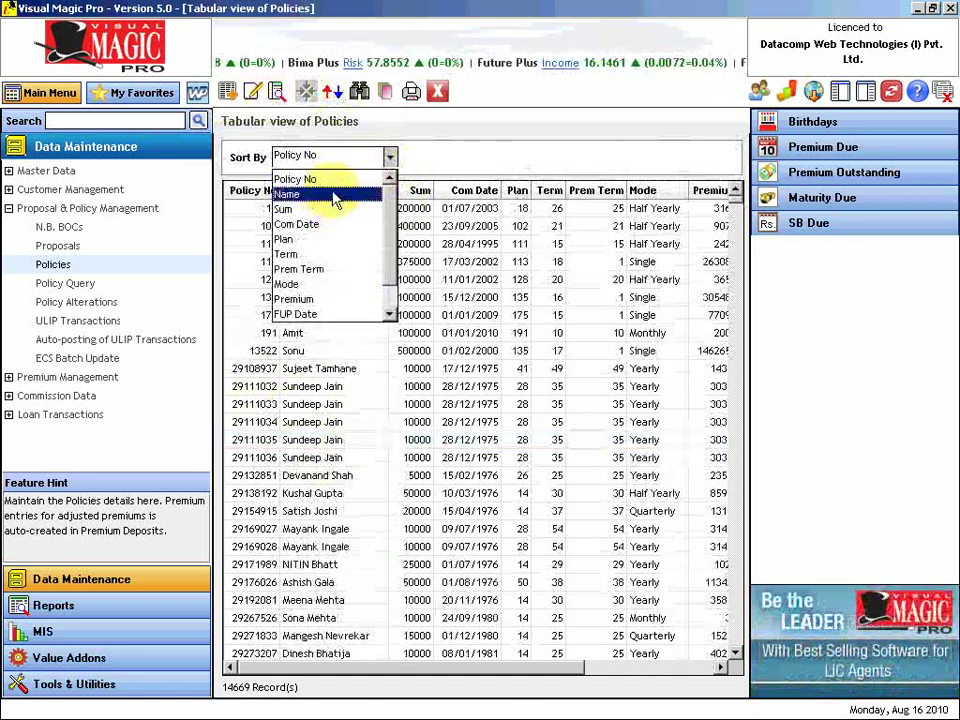
left_click(335, 195)
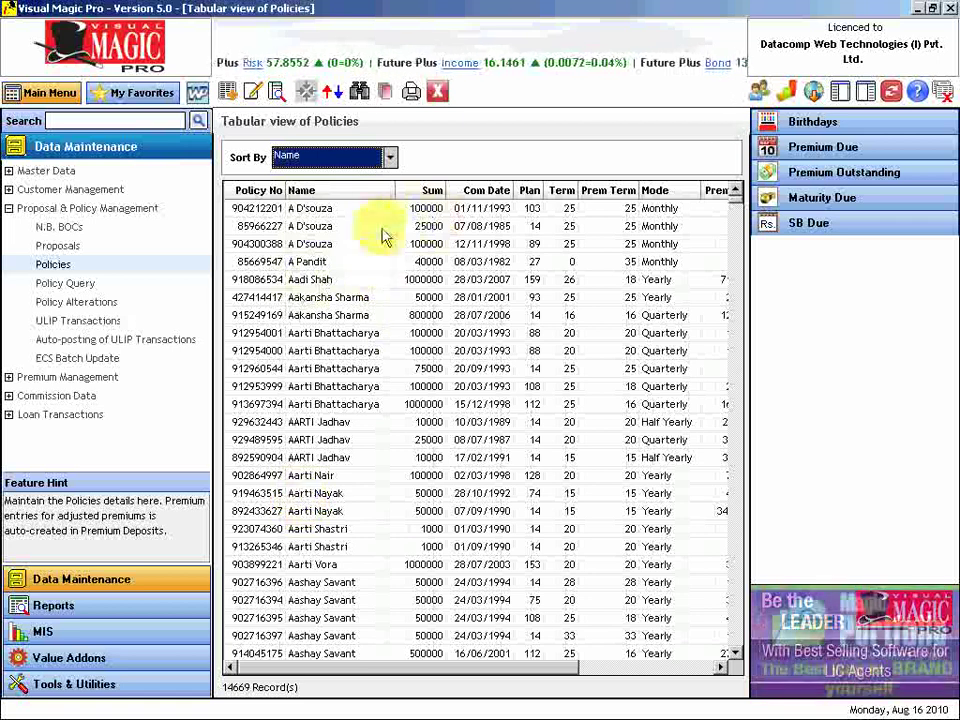
left_click(390, 158)
left_click(358, 213)
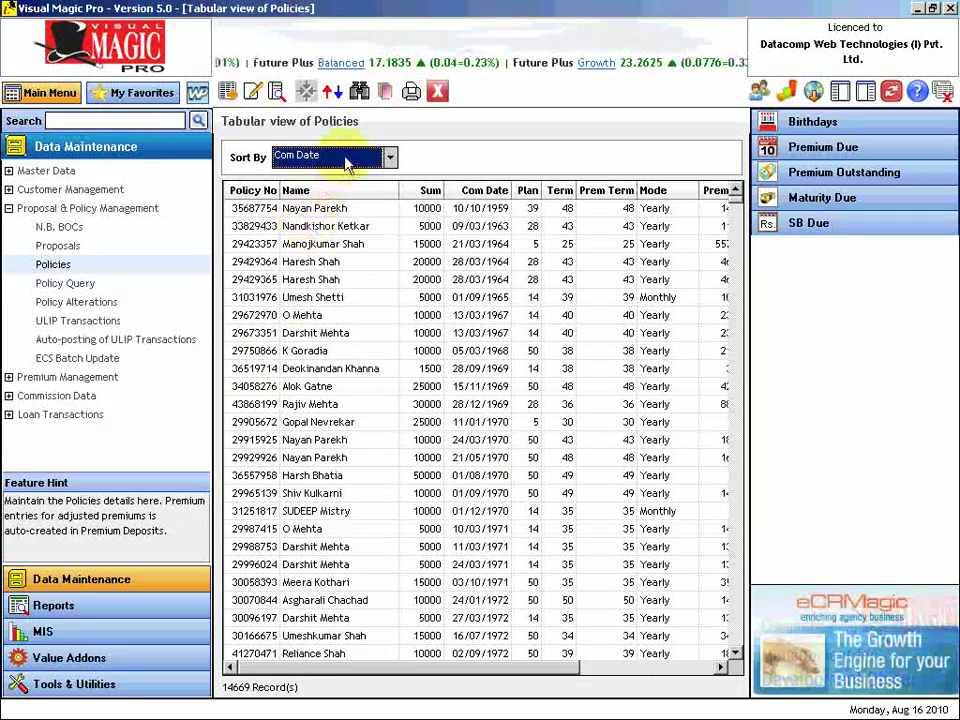
Re-sort the policies by Name and copy one holder's five policy rows.
left_click(389, 157)
scroll(330, 205, "up", 1)
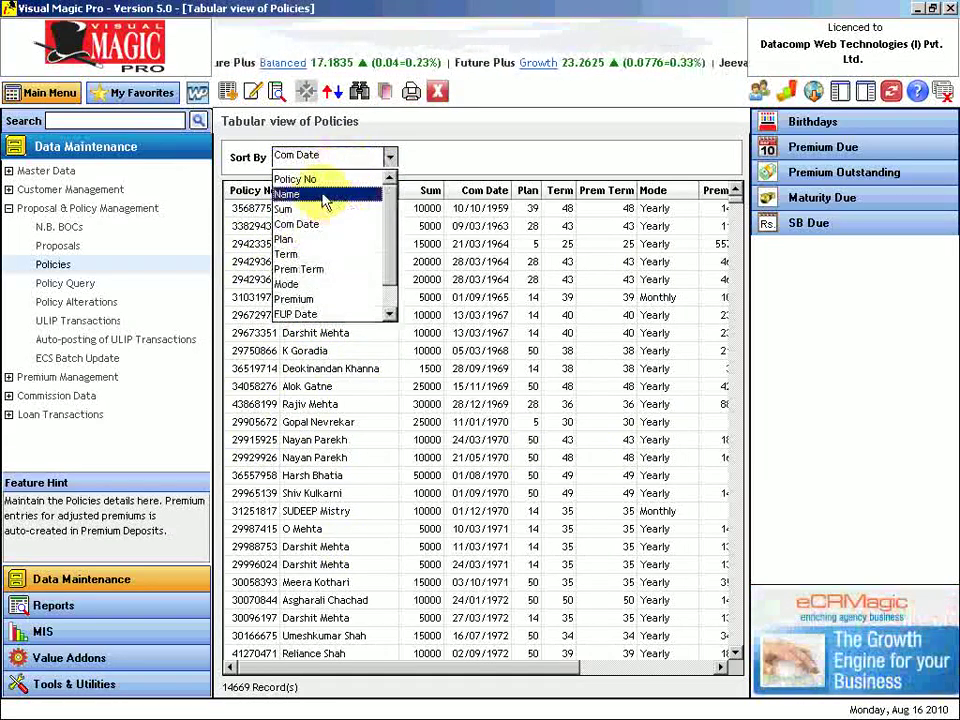
left_click(280, 195)
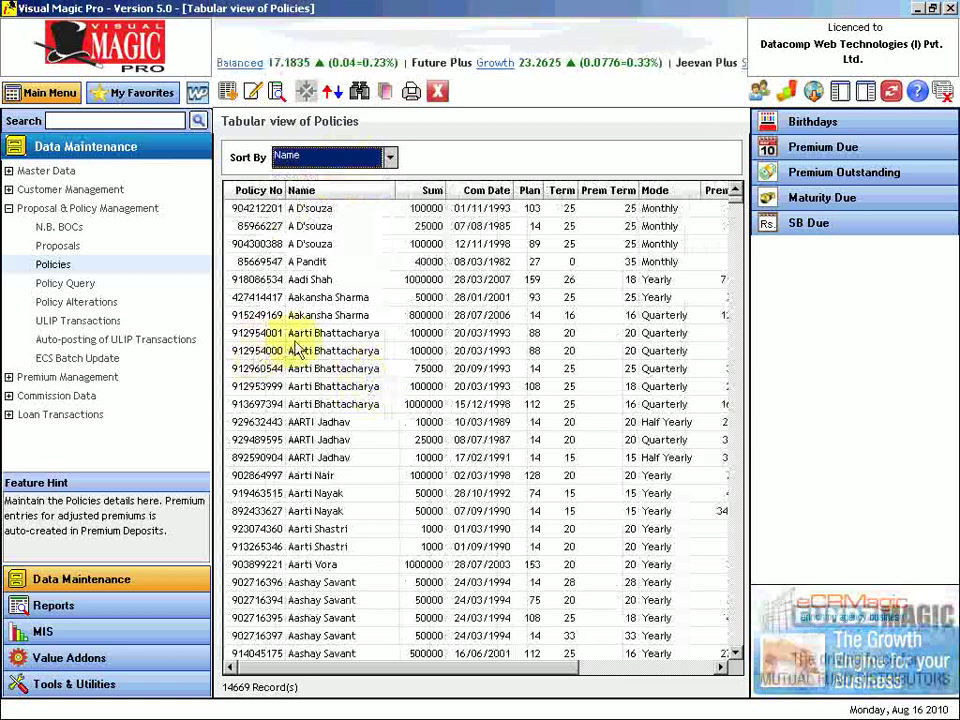
left_click_drag(250, 340, 240, 410)
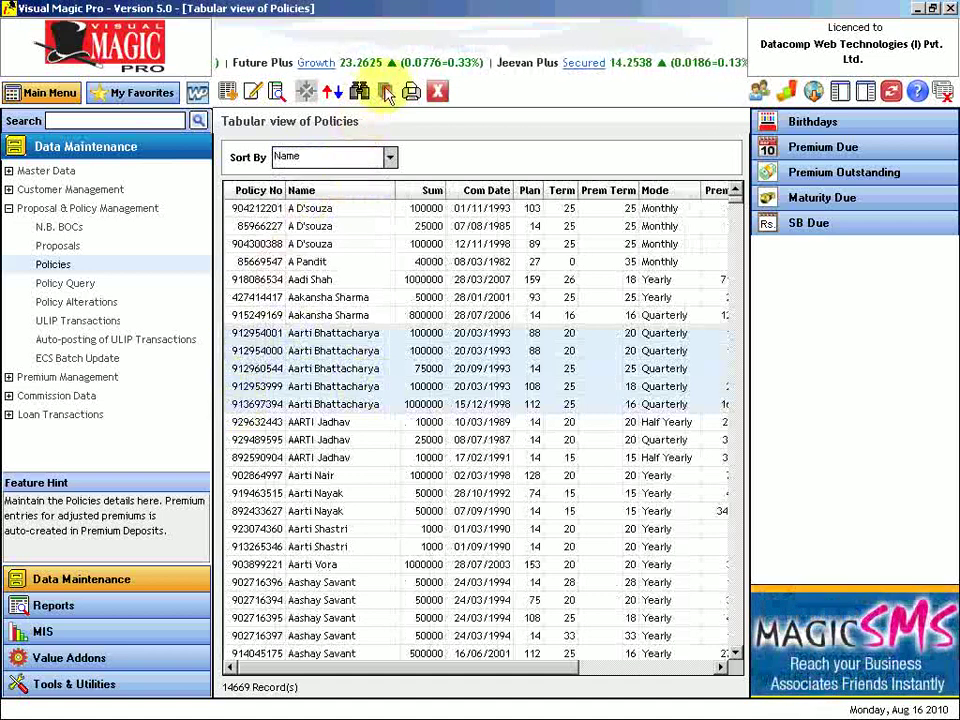
left_click(386, 92)
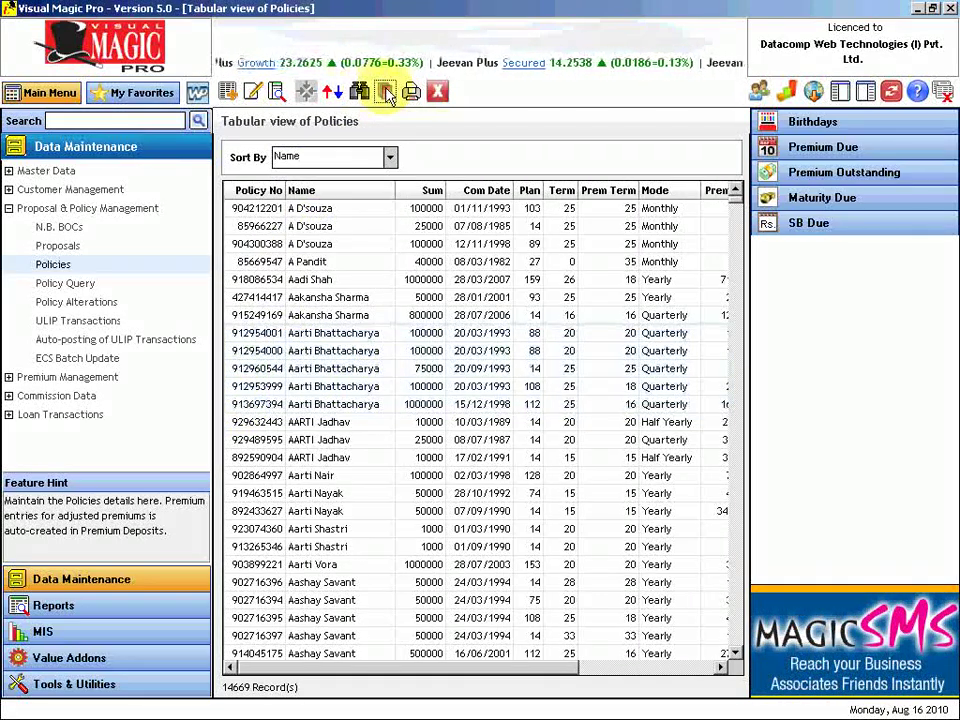
Launch Microsoft Excel and paste the five copied policy rows into a blank sheet.
key("super")
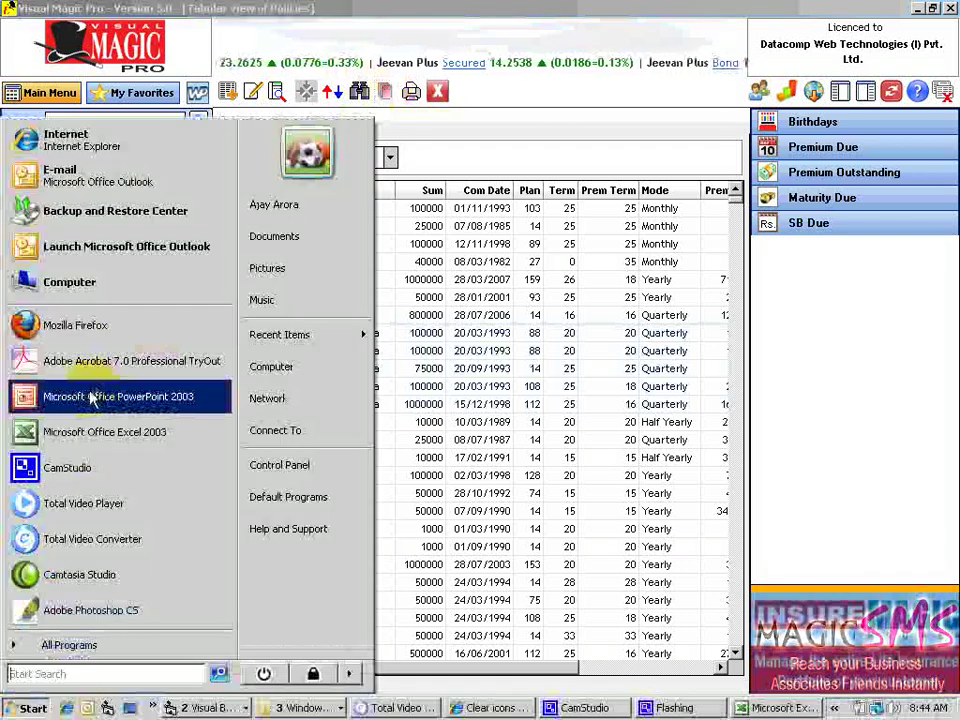
left_click(70, 436)
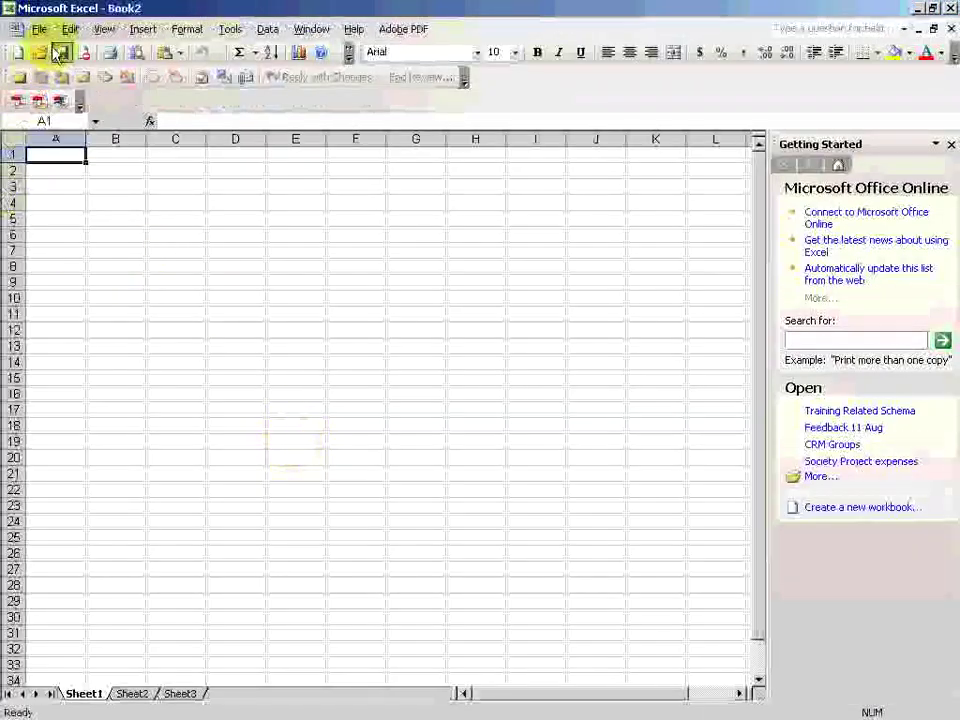
left_click(70, 29)
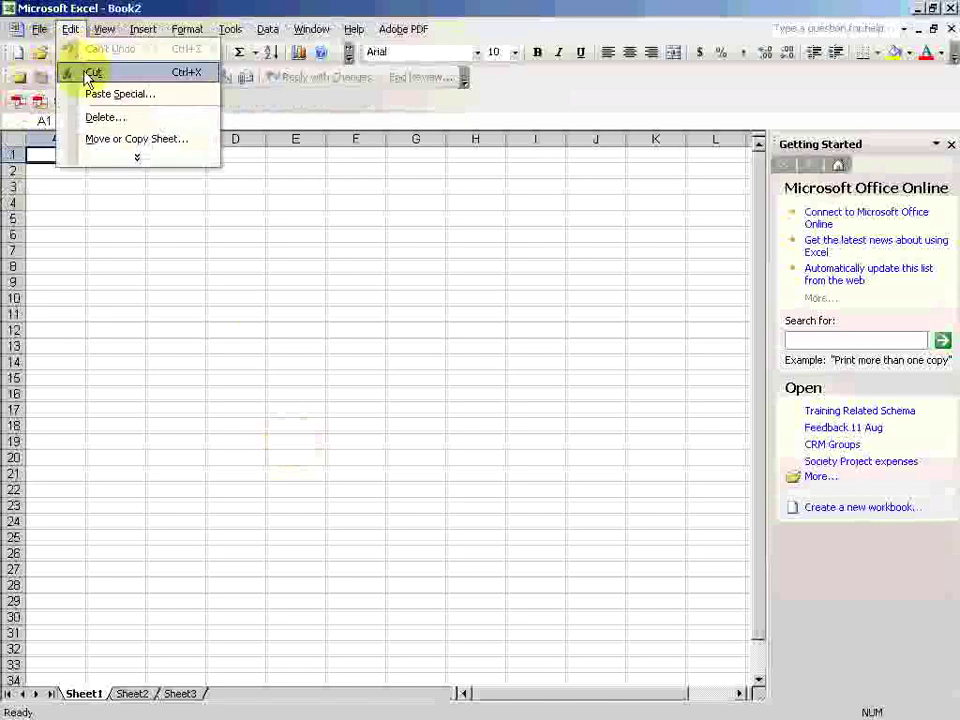
left_click(117, 165)
left_click(97, 159)
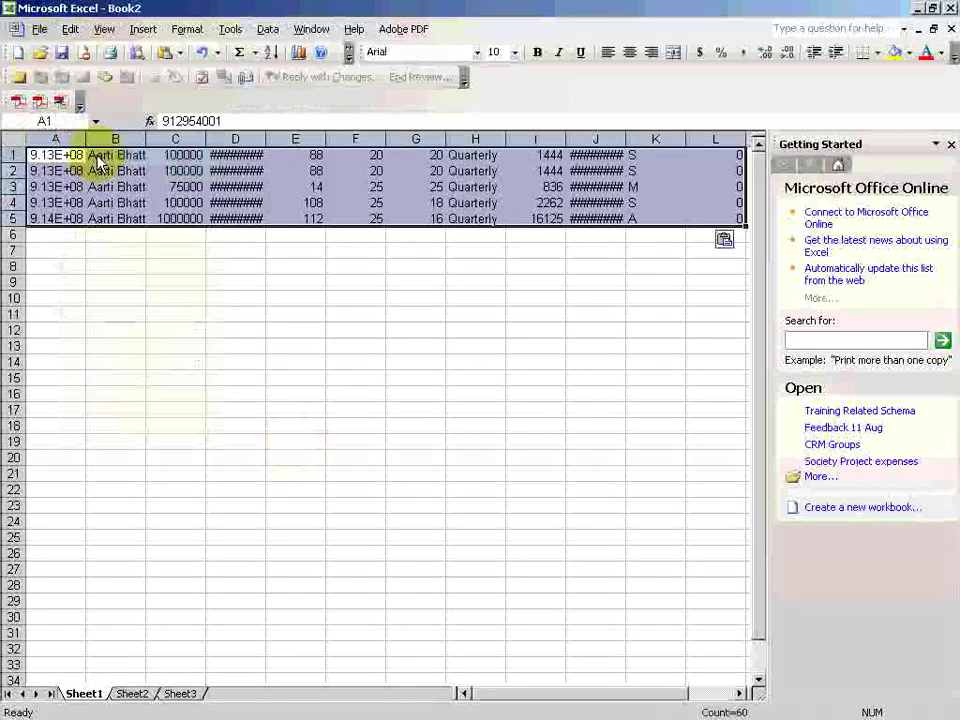
Widen columns A, D and J so policy numbers and dates show, and close Getting Started.
double_click(86, 138)
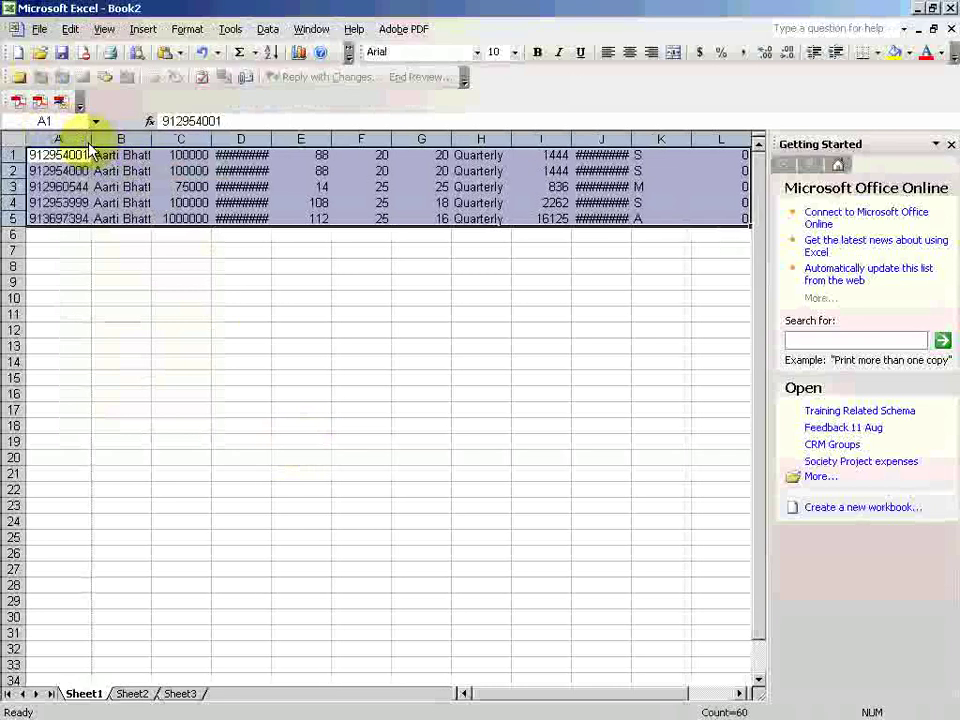
double_click(272, 139)
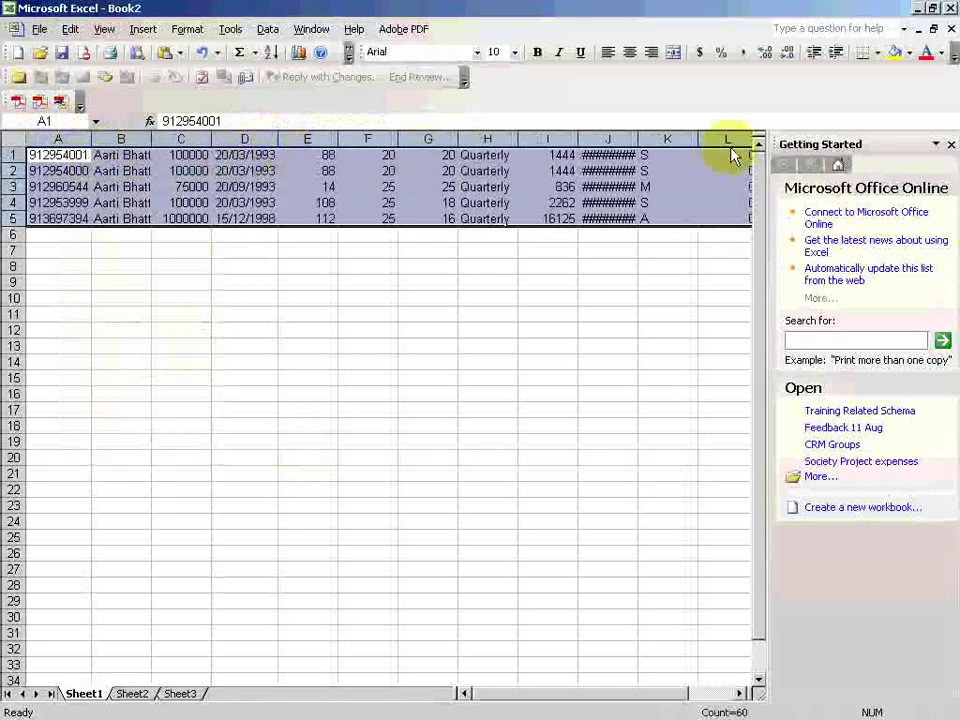
left_click_drag(638, 139, 645, 148)
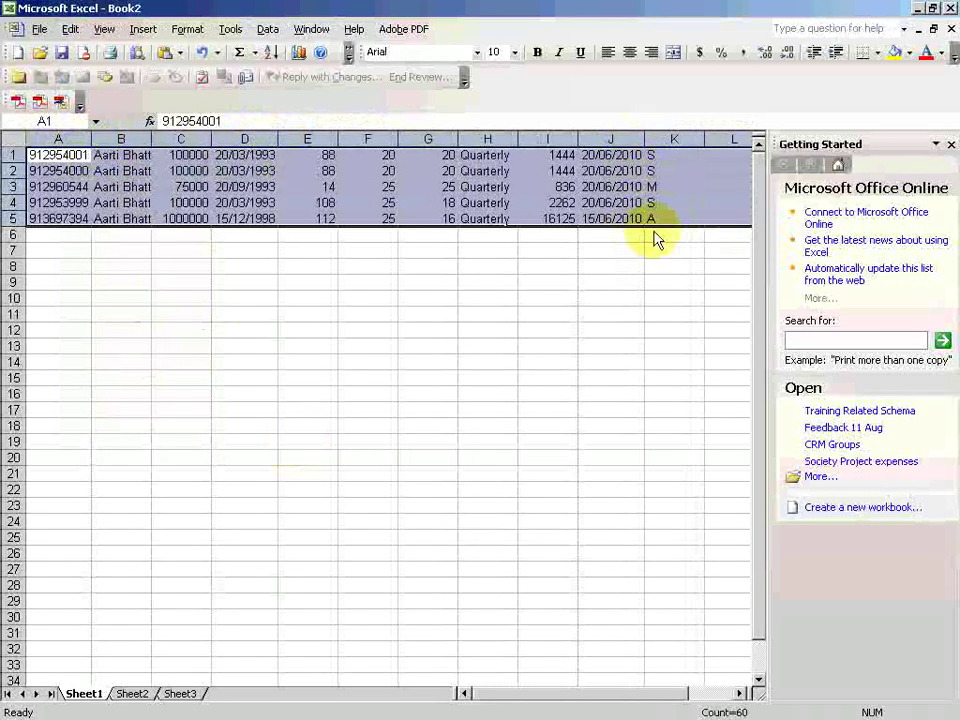
left_click(712, 694)
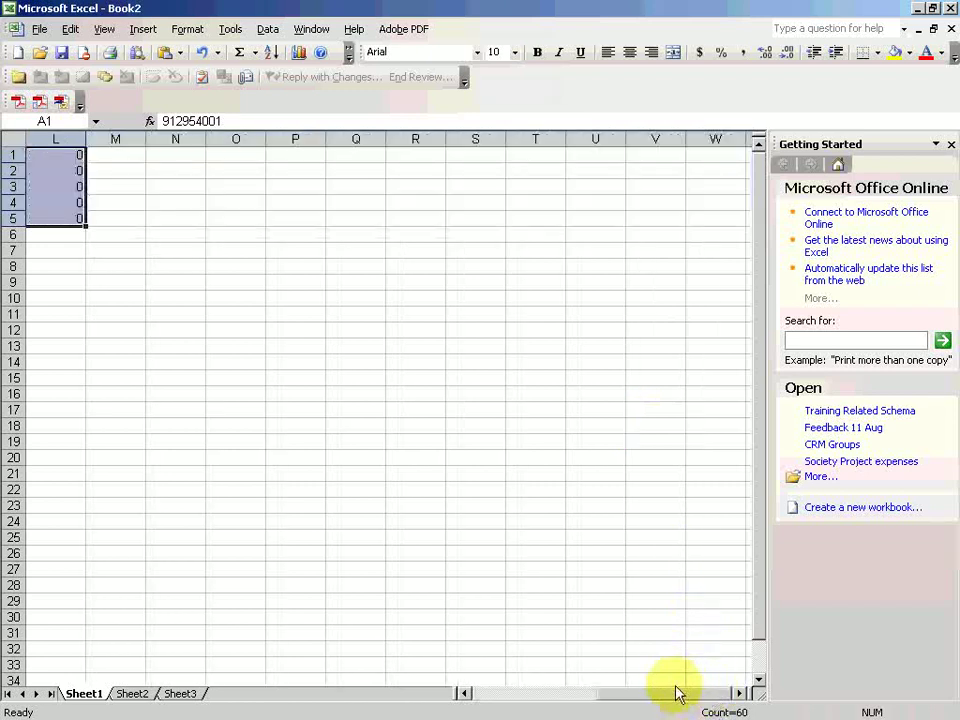
left_click_drag(652, 694, 462, 689)
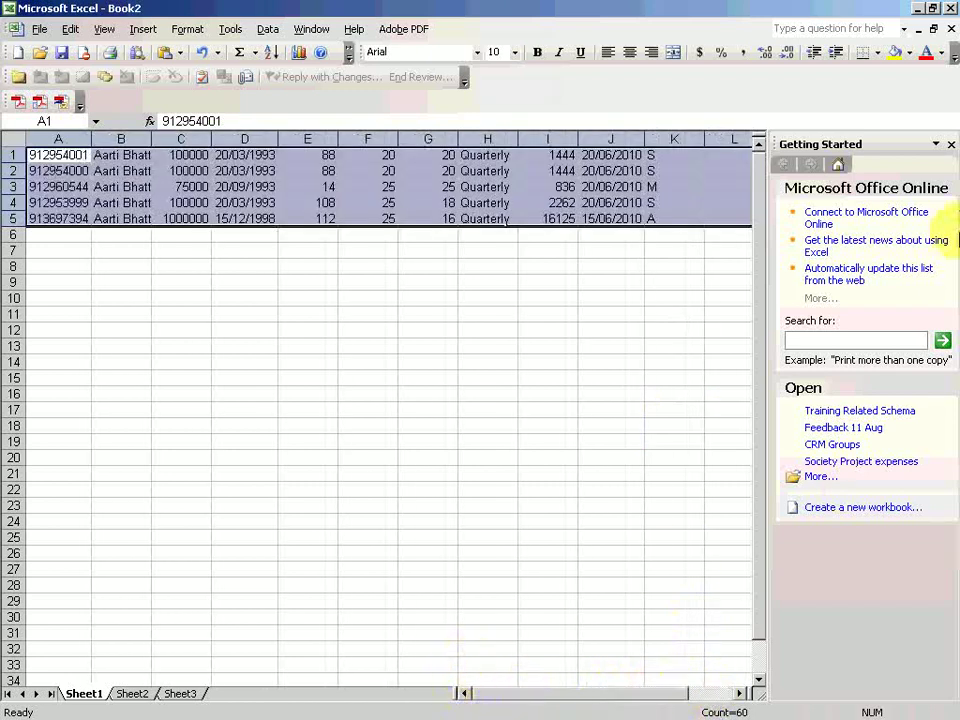
left_click(951, 146)
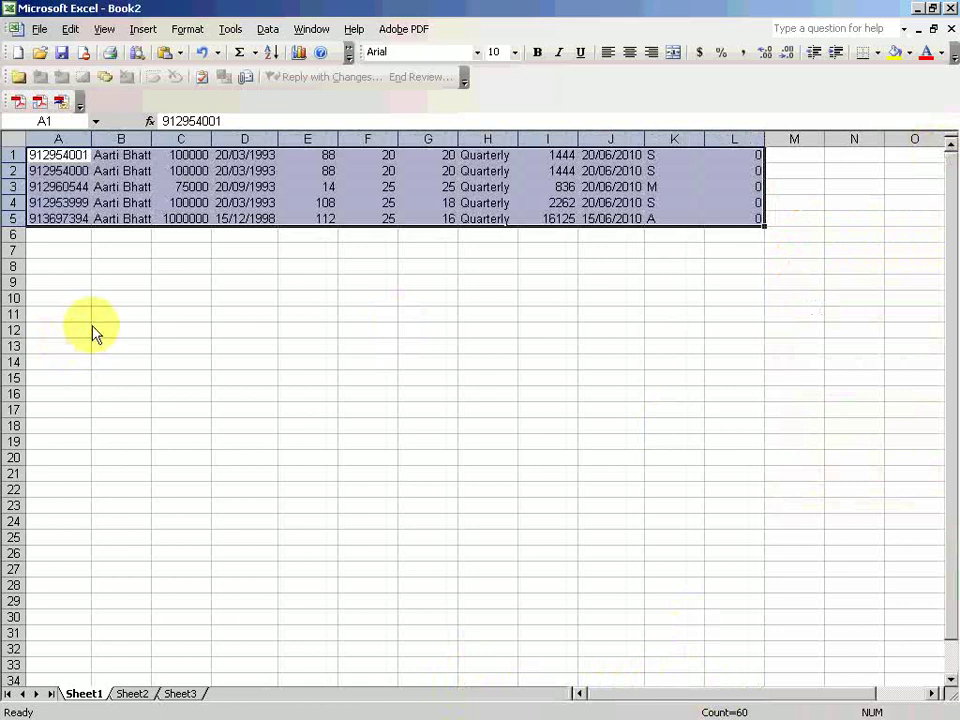
left_click(85, 333)
key("alt+Tab")
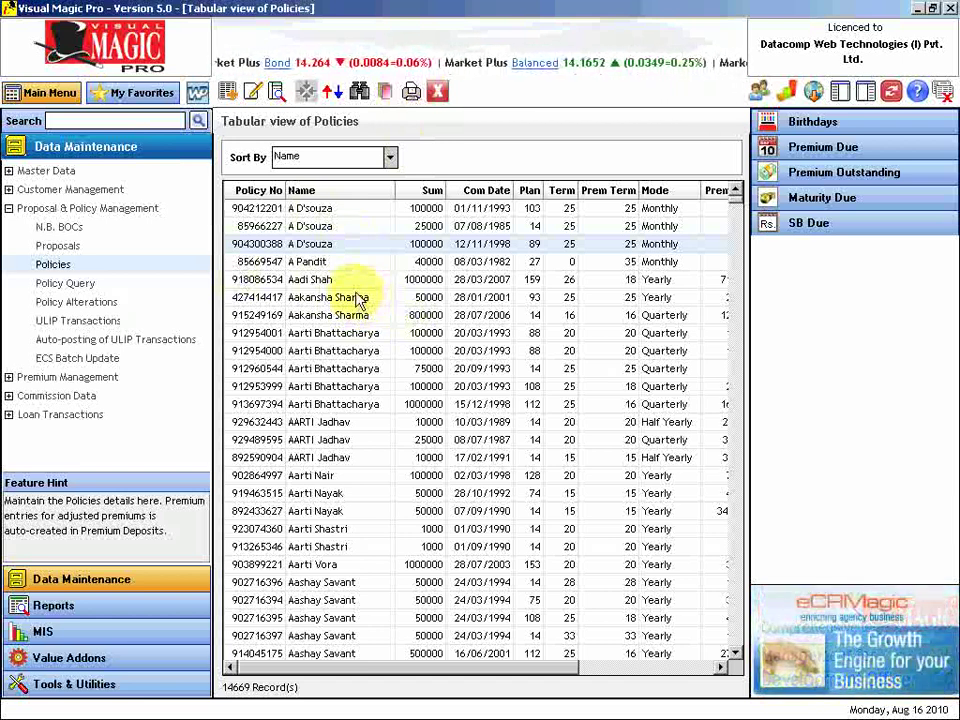
Browse the Master Data and Customer Management sections, then re-expand Proposal & Policy Management.
left_click(18, 171)
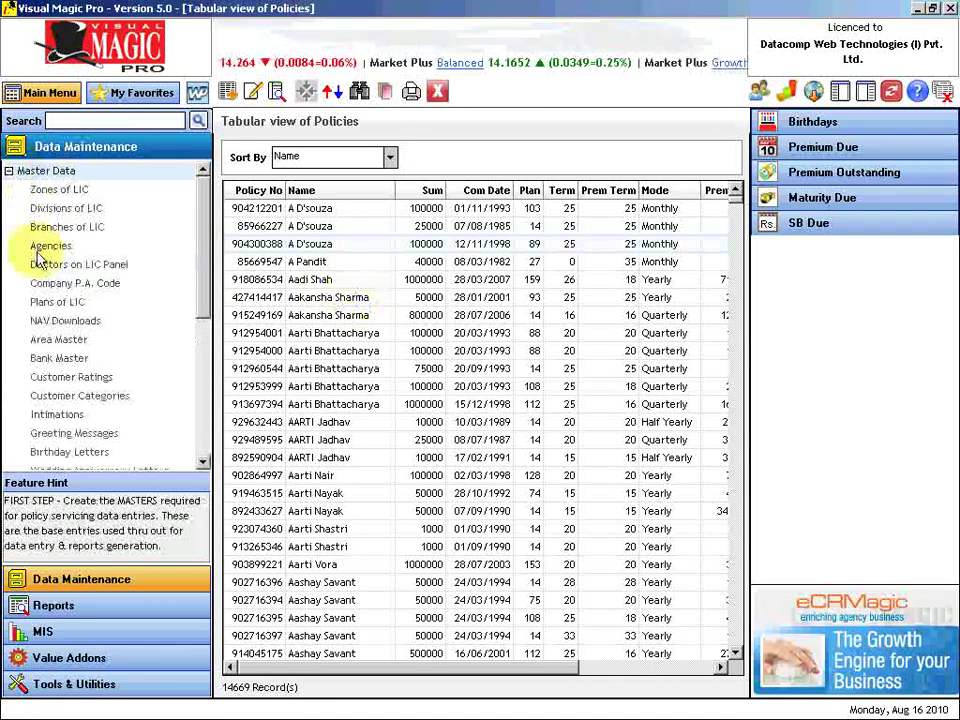
left_click(47, 171)
left_click(30, 189)
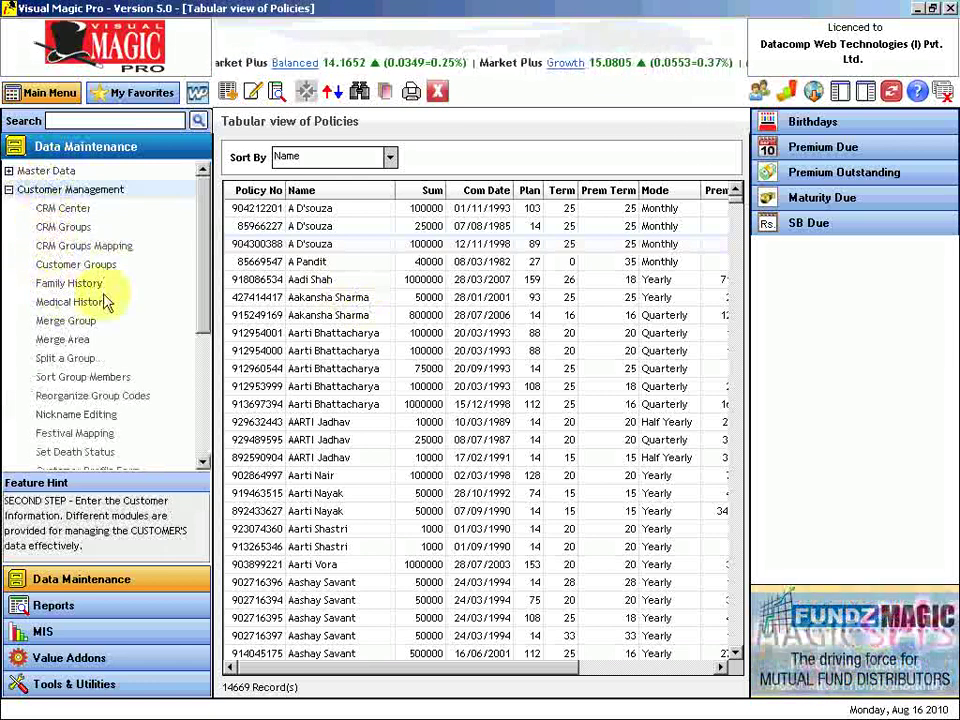
left_click(27, 192)
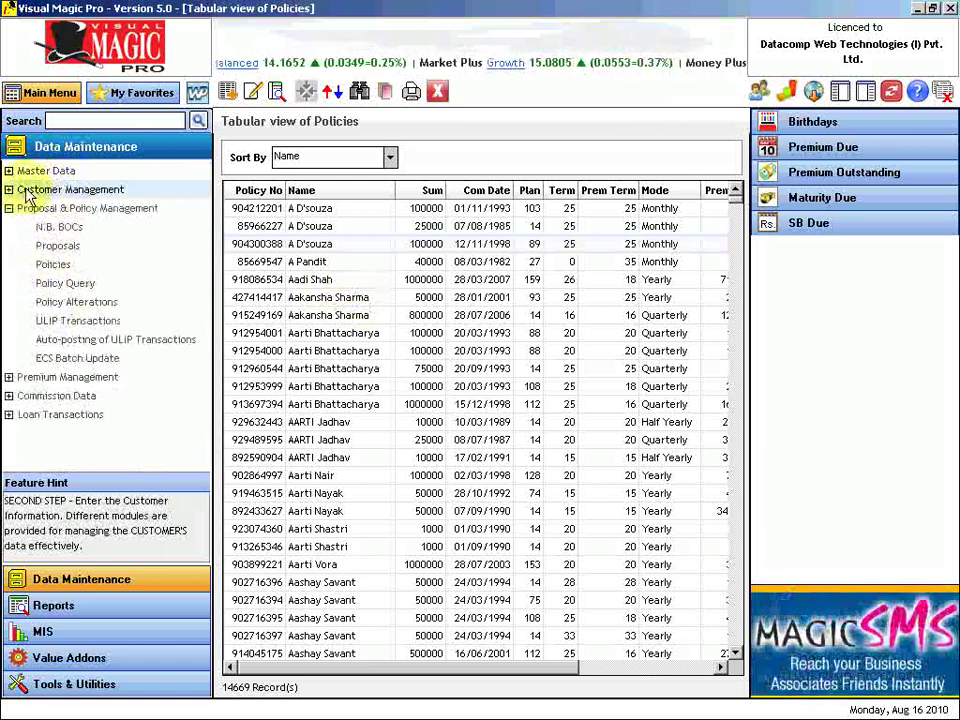